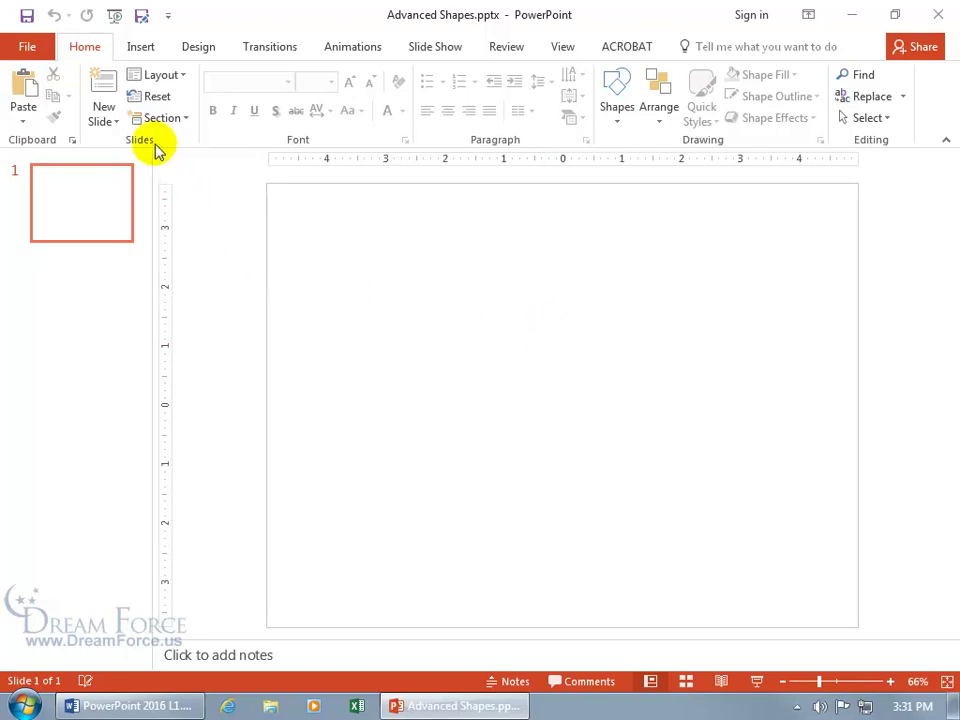
- Open the Shapes gallery from the Home tab's Drawing group
click(619, 122)
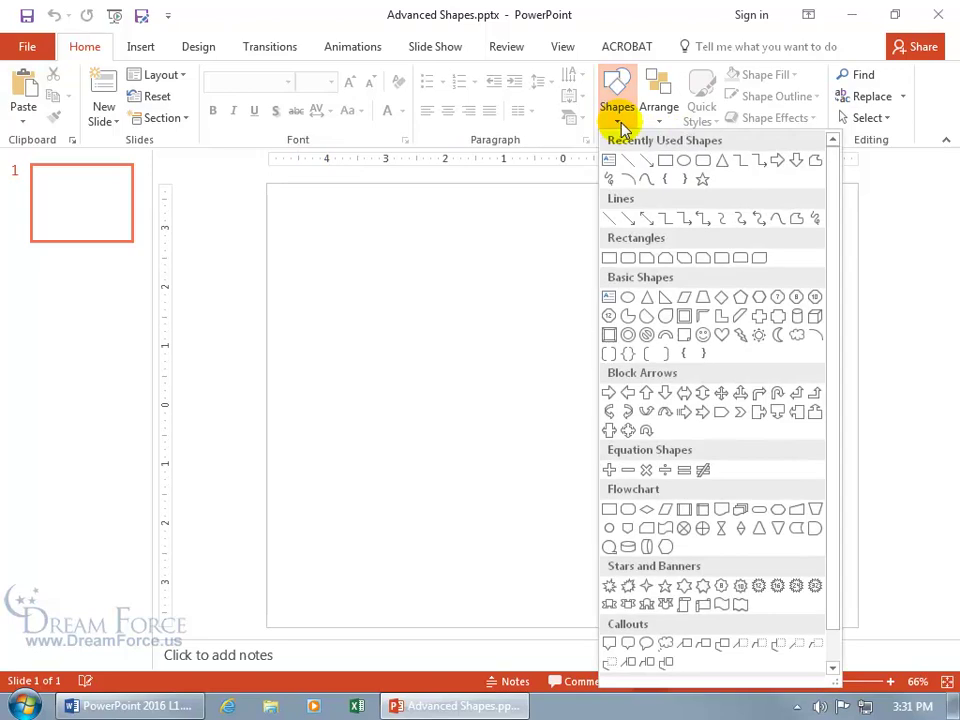
- Draw a large Shift-constrained rectangle spanning most of the blank slide
click(665, 163)
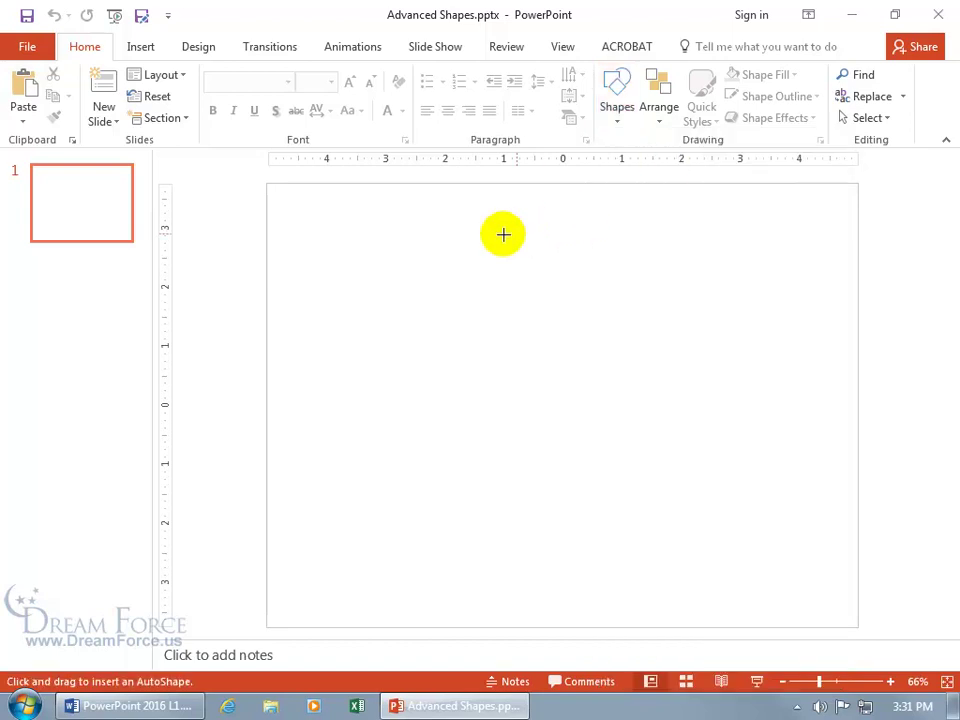
mouse_move(356, 218)
mouse_down()
mouse_move(525, 446)
mouse_move(722, 566)
mouse_move(776, 574)
mouse_move(784, 588)
mouse_move(786, 568)
mouse_move(784, 588)
mouse_up()
key(shift)
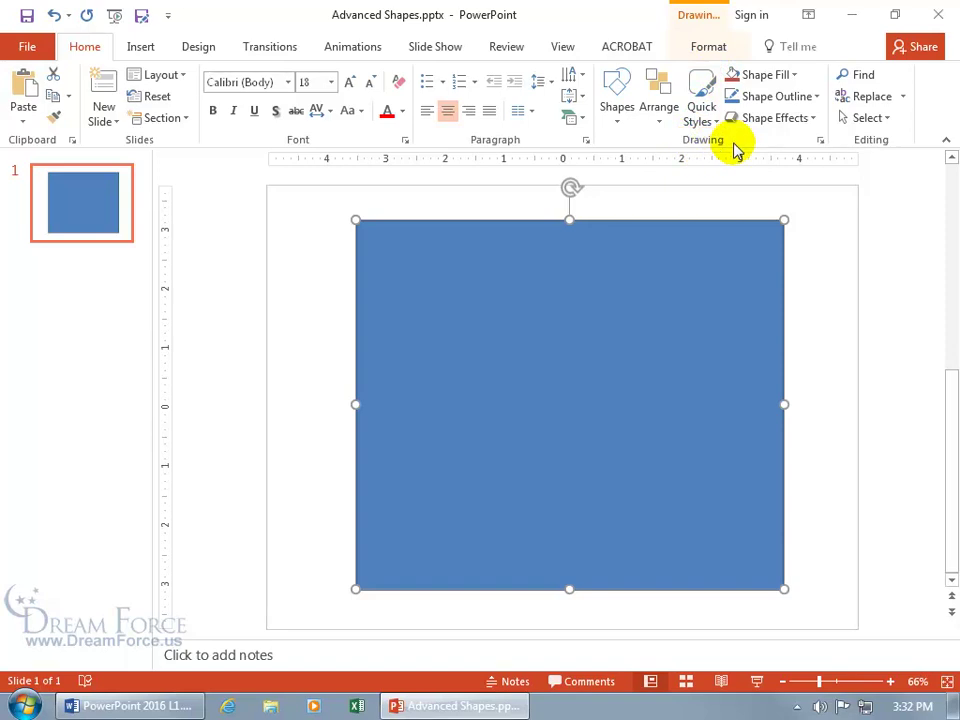
- Fill the rectangle with the Oak texture and set its outline to No Outline
click(795, 76)
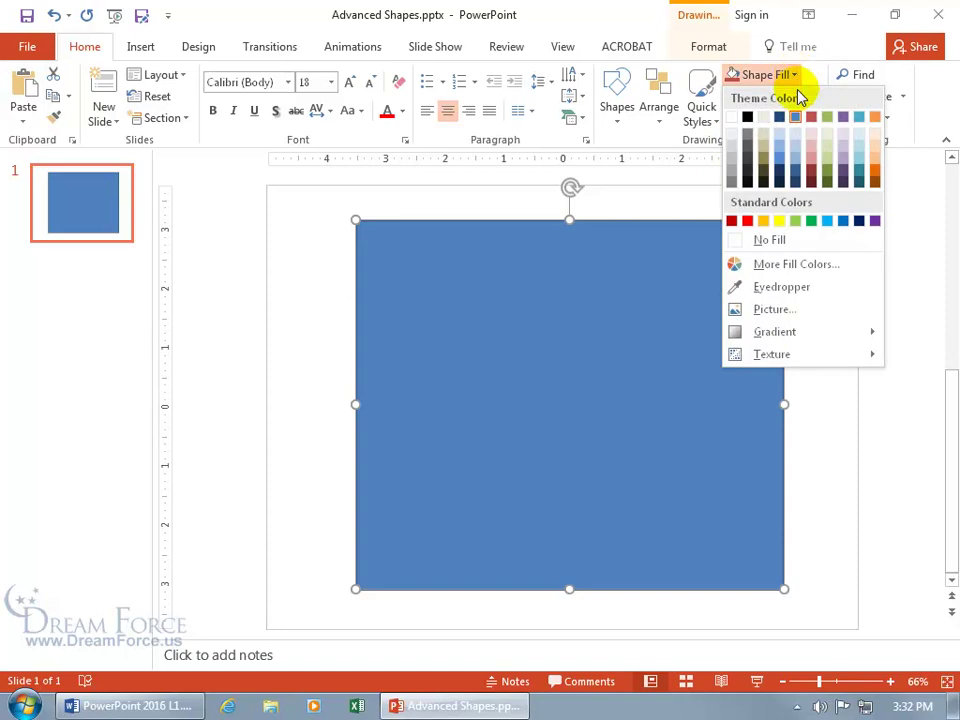
mouse_move(795, 356)
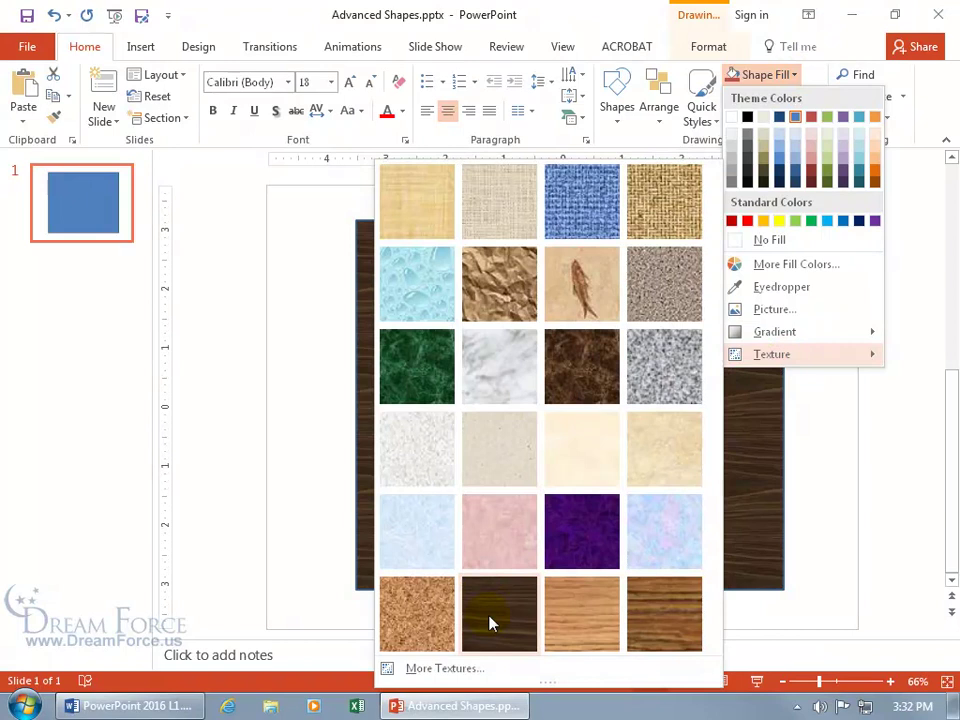
click(566, 624)
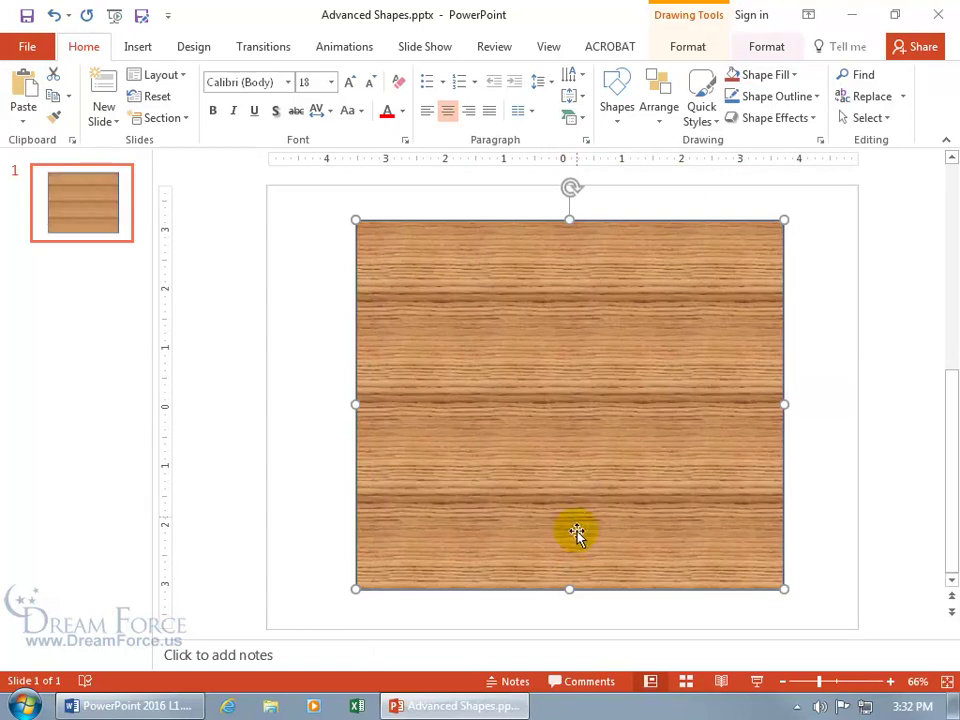
click(818, 97)
click(754, 261)
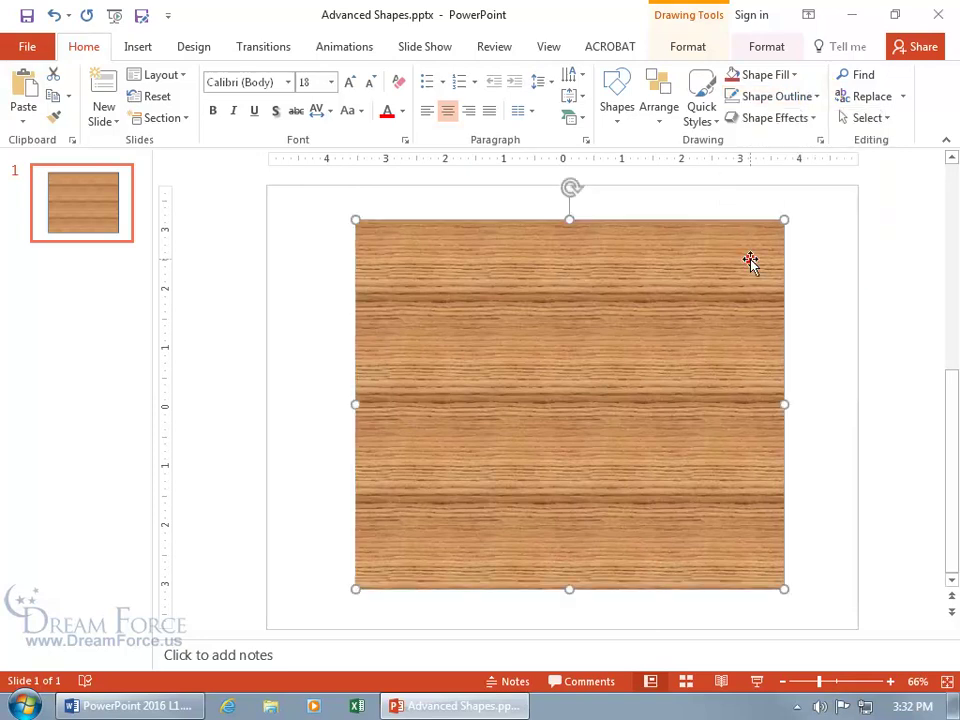
- Reselect the oak-textured board and bring up the Shapes gallery again
click(803, 368)
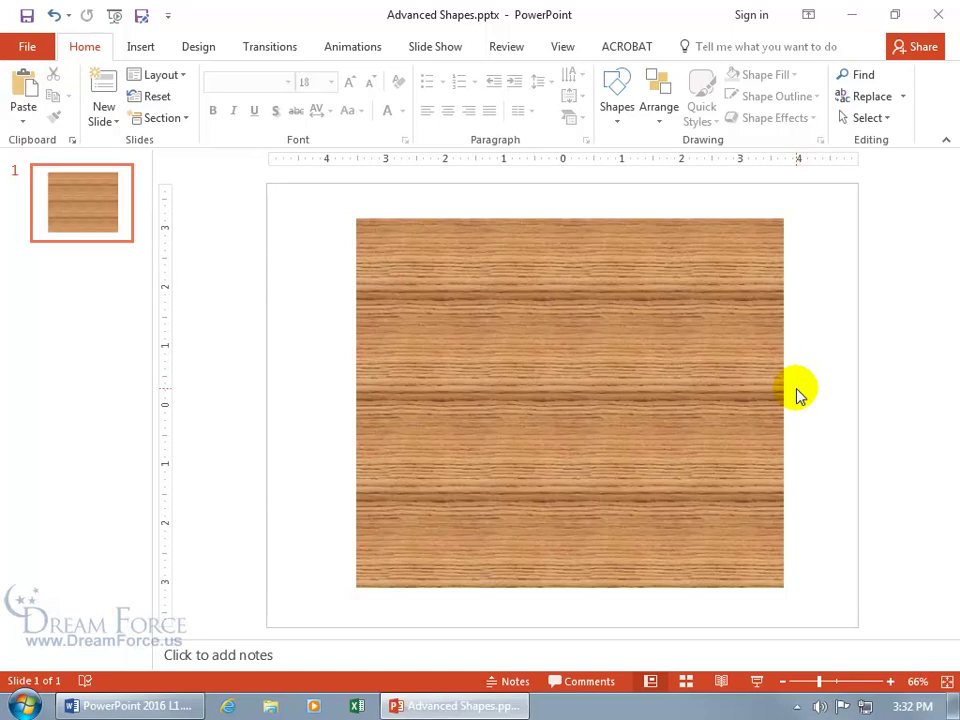
click(594, 373)
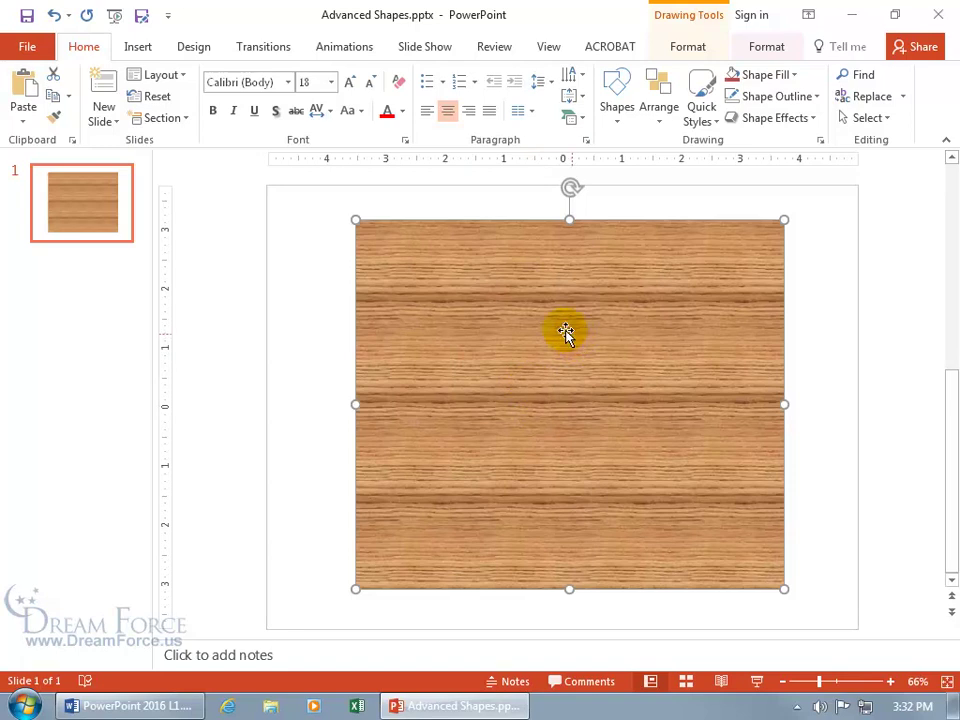
click(622, 120)
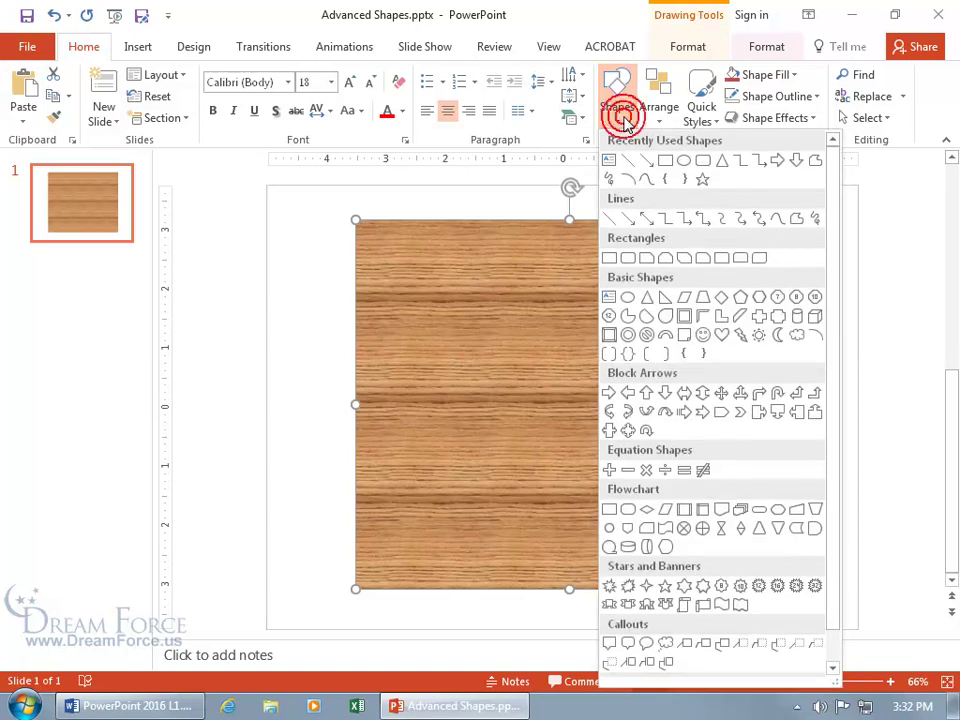
- Draw a 6.08-inch Oval circle from the oak board's top-left corner, held with Shift
click(700, 55)
click(699, 55)
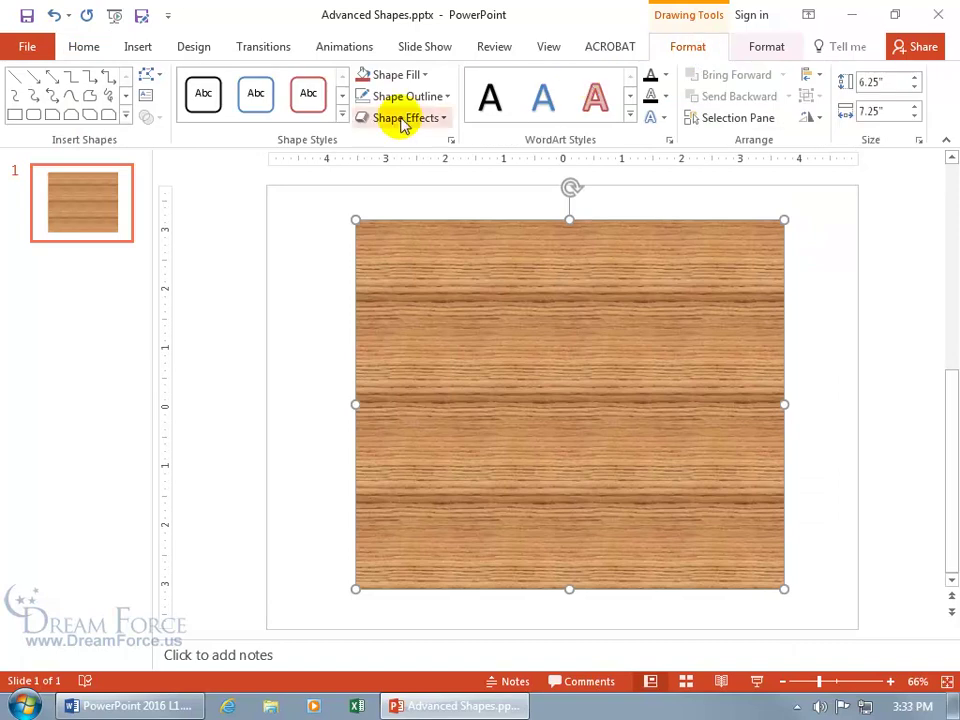
click(125, 115)
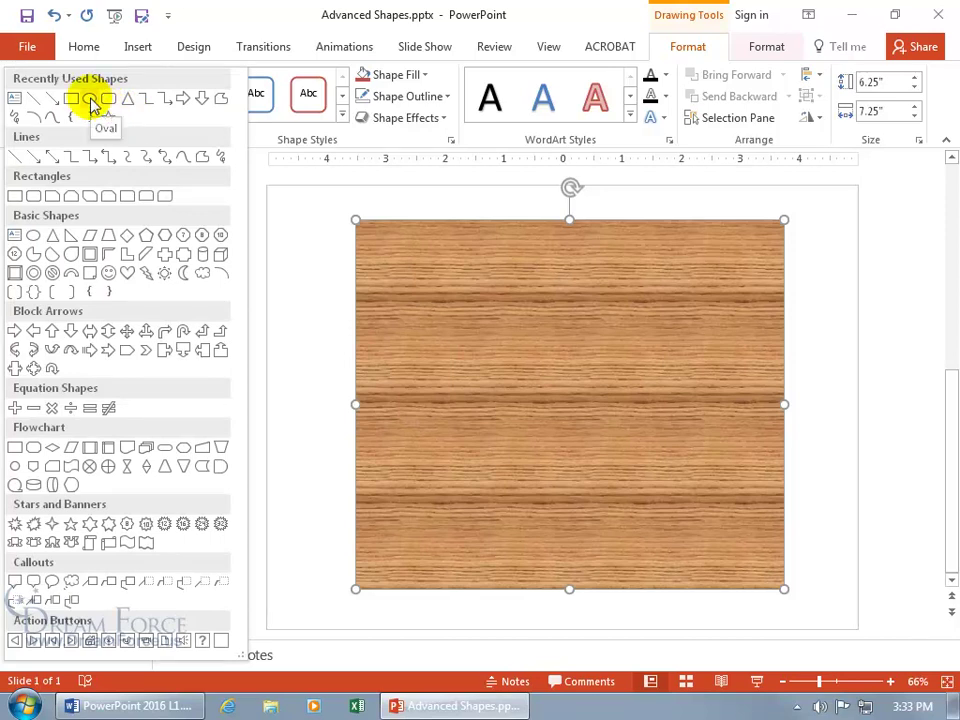
click(90, 100)
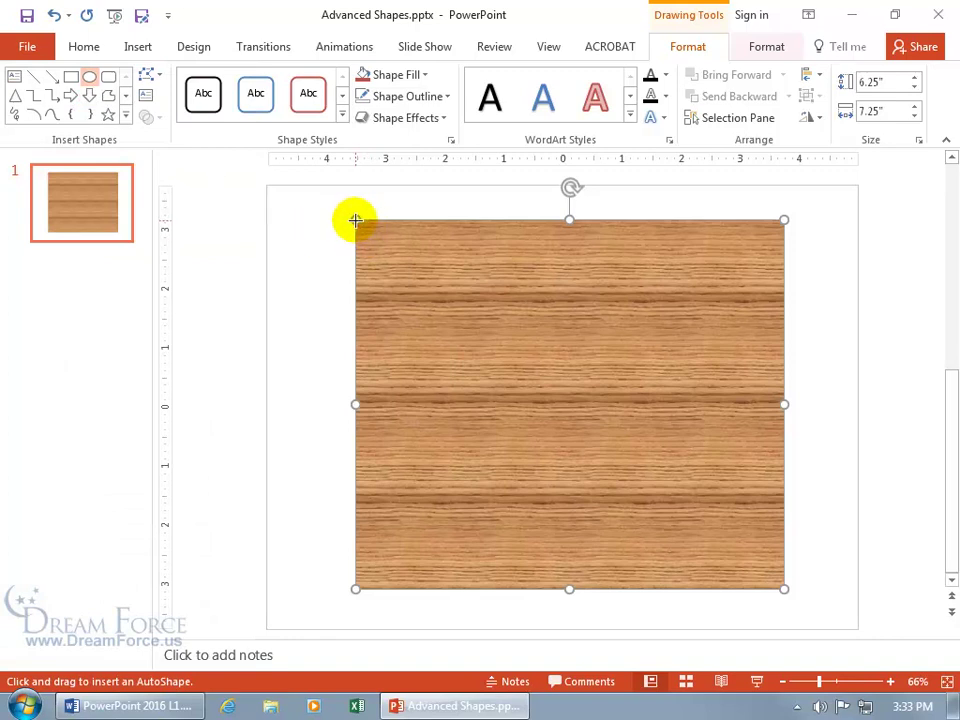
drag(355, 218, 715, 545)
key(shift)
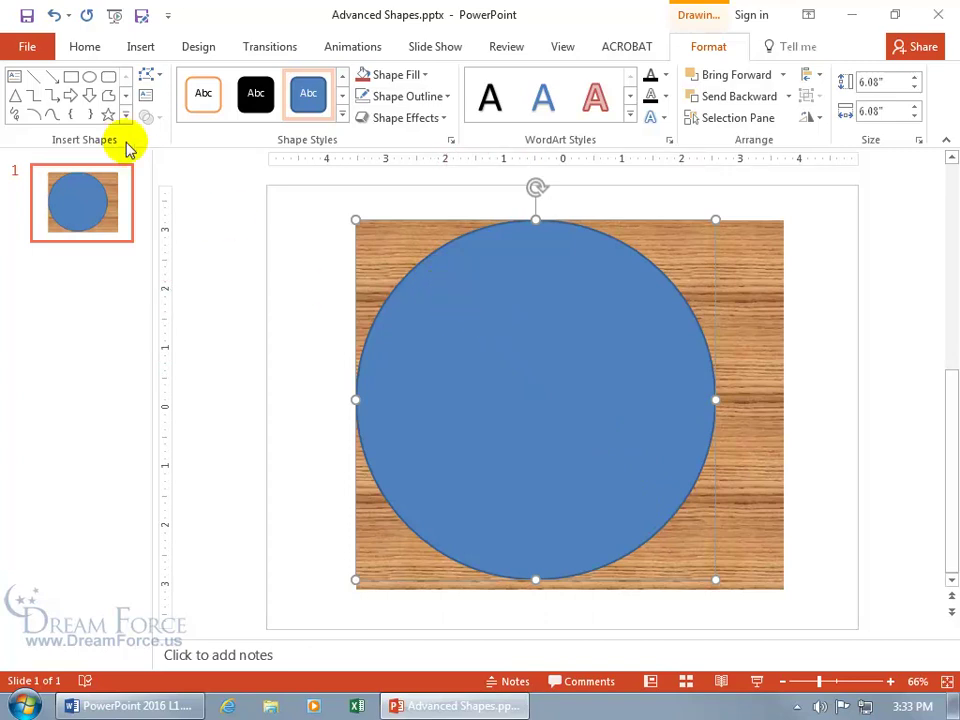
- Draw four smaller circles from the top-left corner, down to 4, 3 and 1.75 inches, then nudge the largest right
click(90, 76)
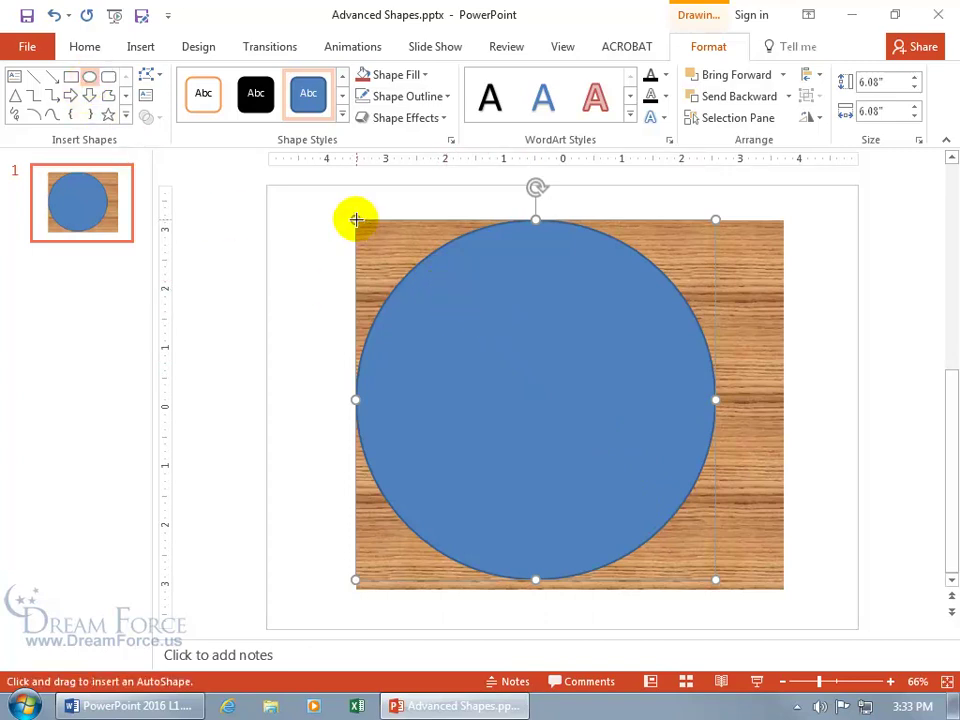
drag(356, 219, 643, 516)
click(89, 76)
drag(356, 219, 590, 456)
click(89, 77)
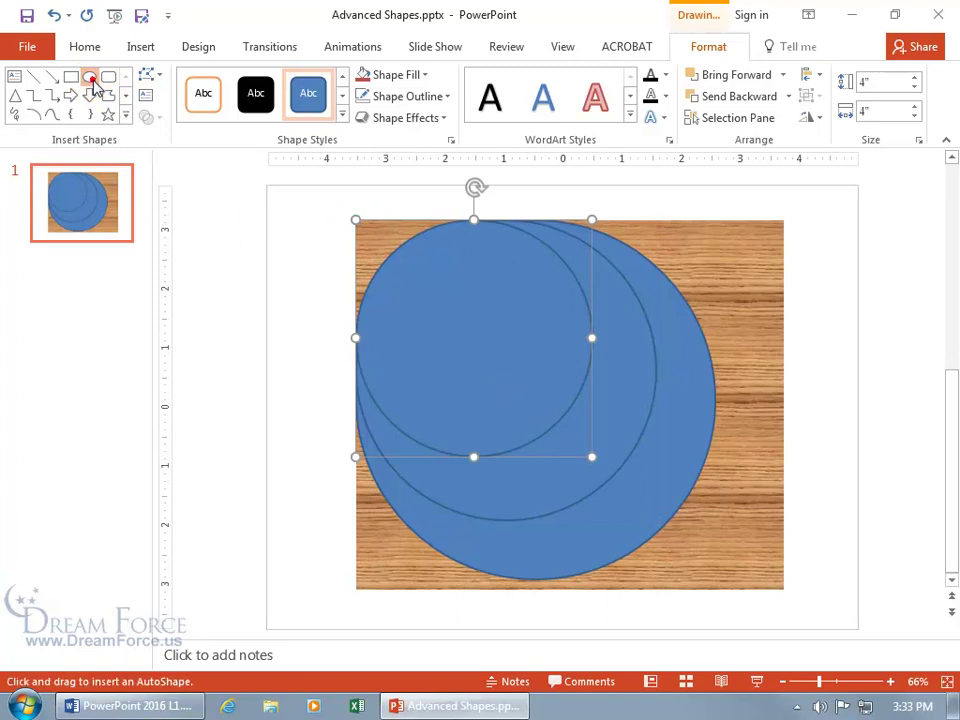
drag(356, 218, 526, 398)
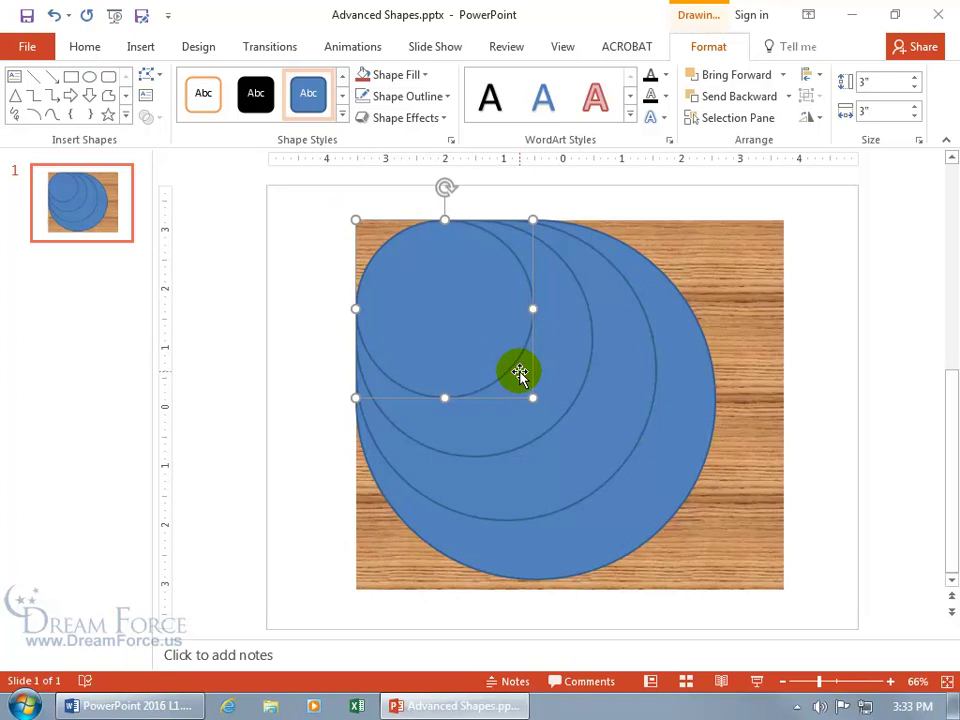
click(89, 76)
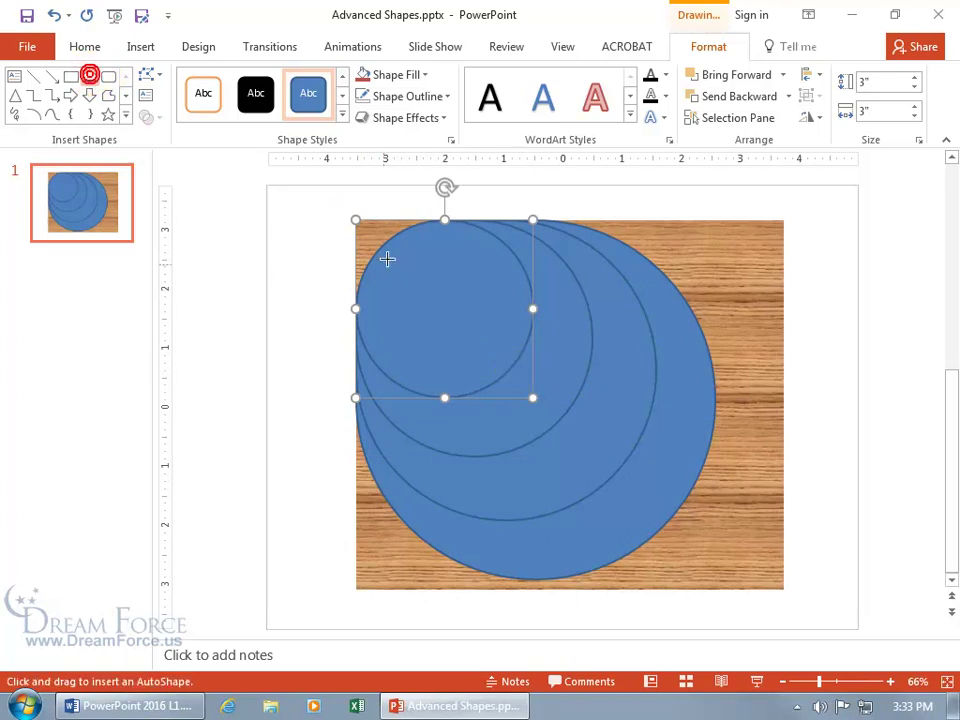
drag(357, 219, 455, 322)
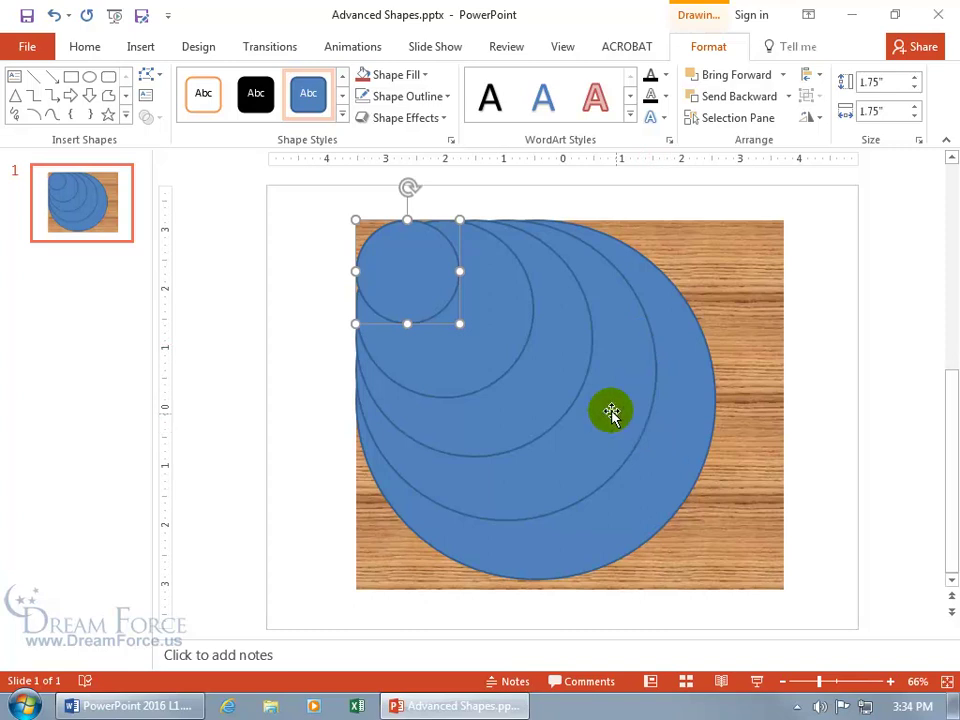
drag(666, 429, 707, 433)
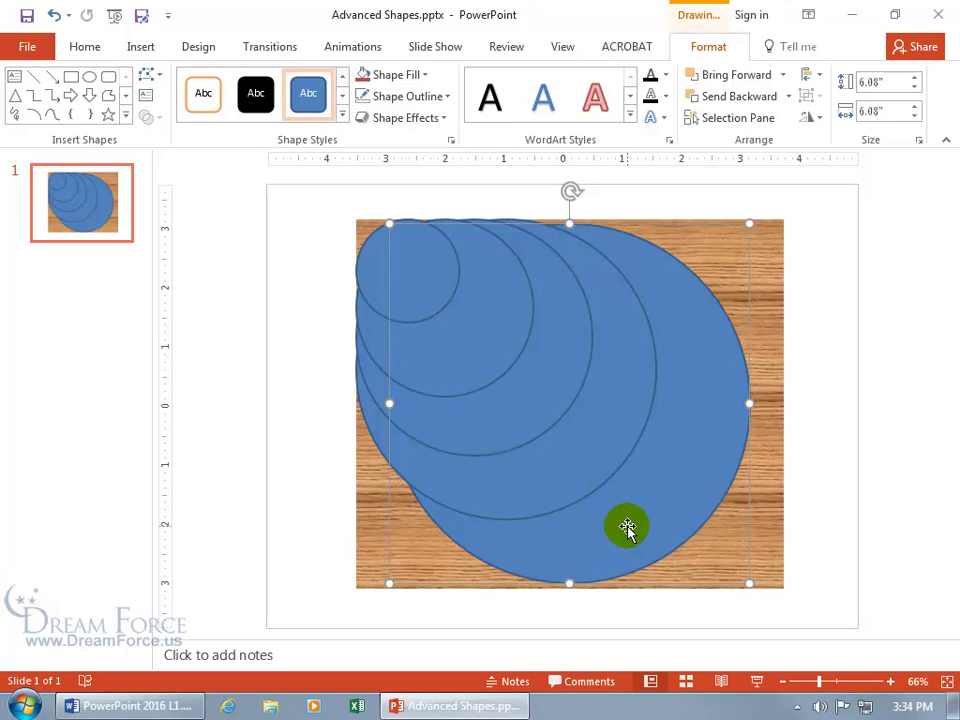
key(ctrl+a)
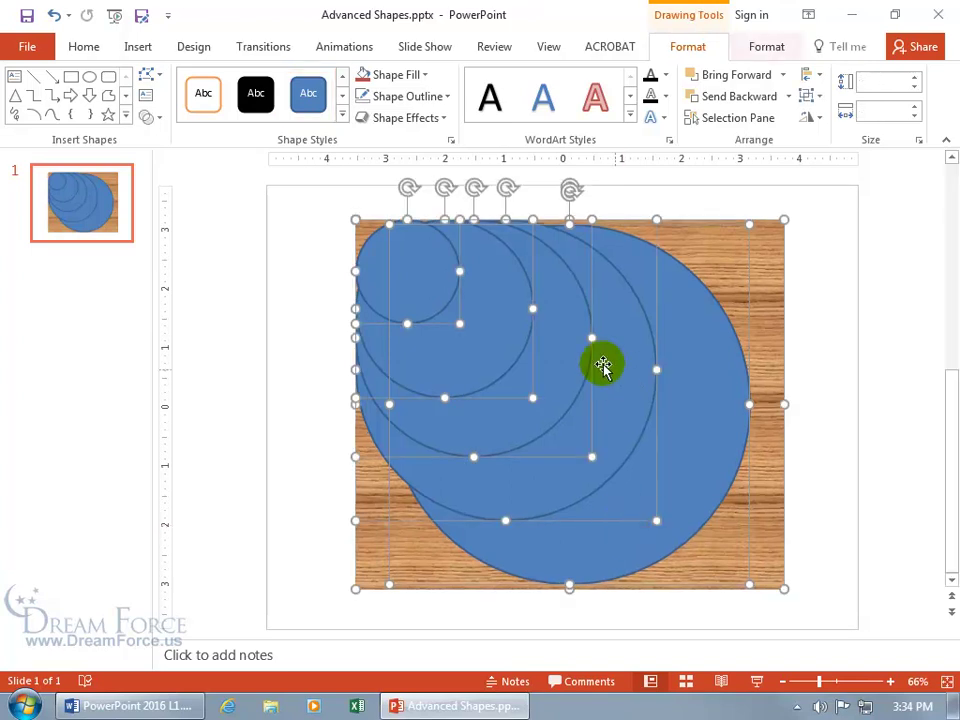
- Select the oak board, then Shift-add all five circles from largest to smallest
click(810, 465)
click(760, 503)
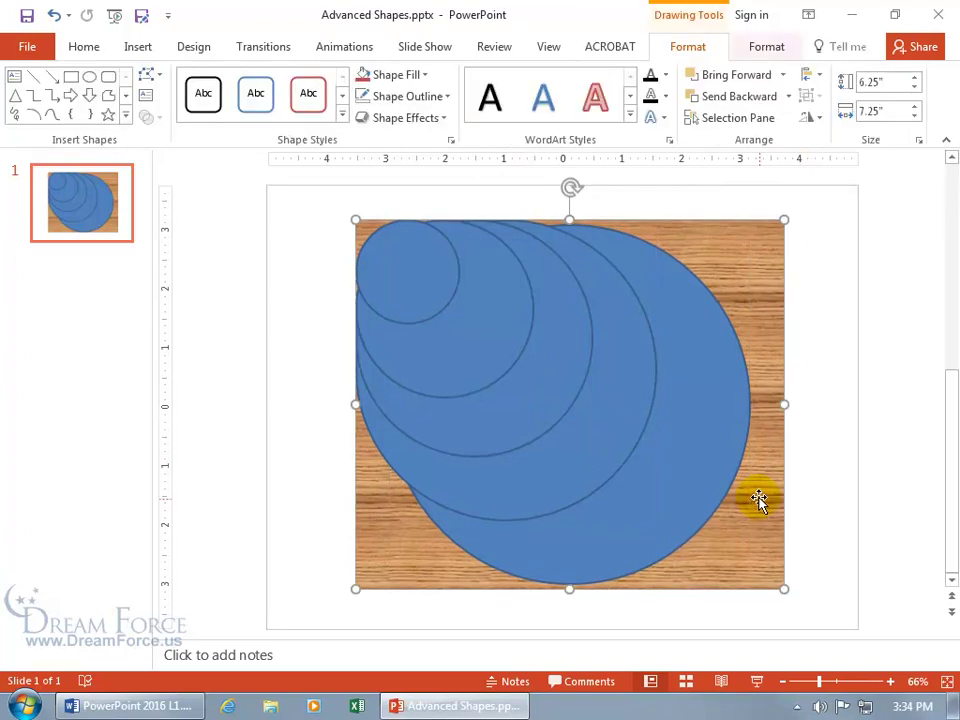
shift+click(708, 449)
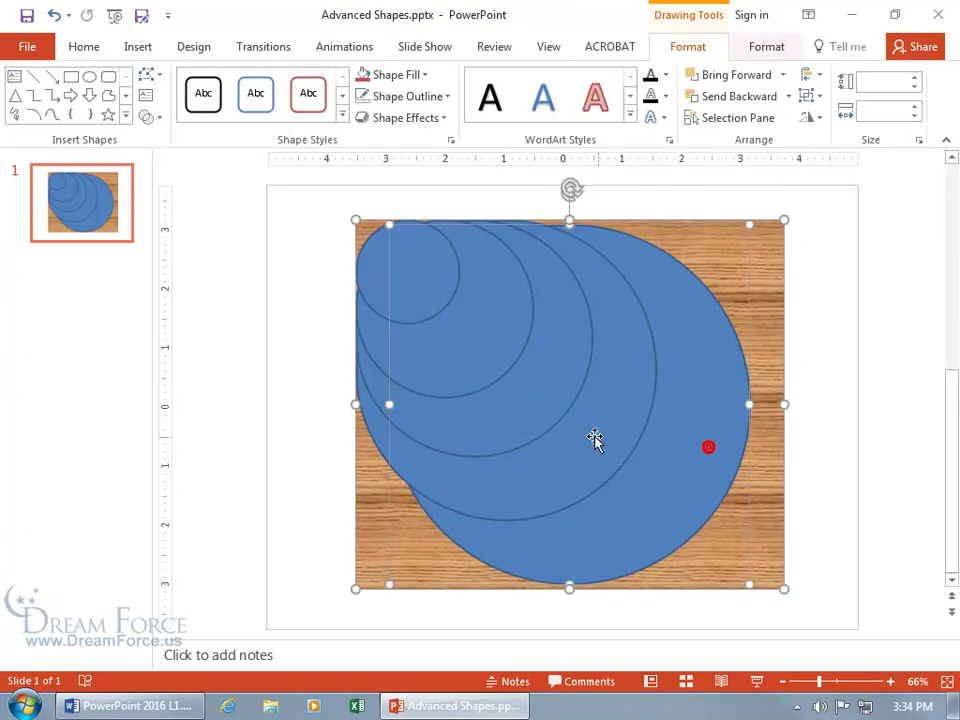
shift+click(591, 435)
shift+click(551, 401)
shift+click(495, 350)
shift+click(433, 285)
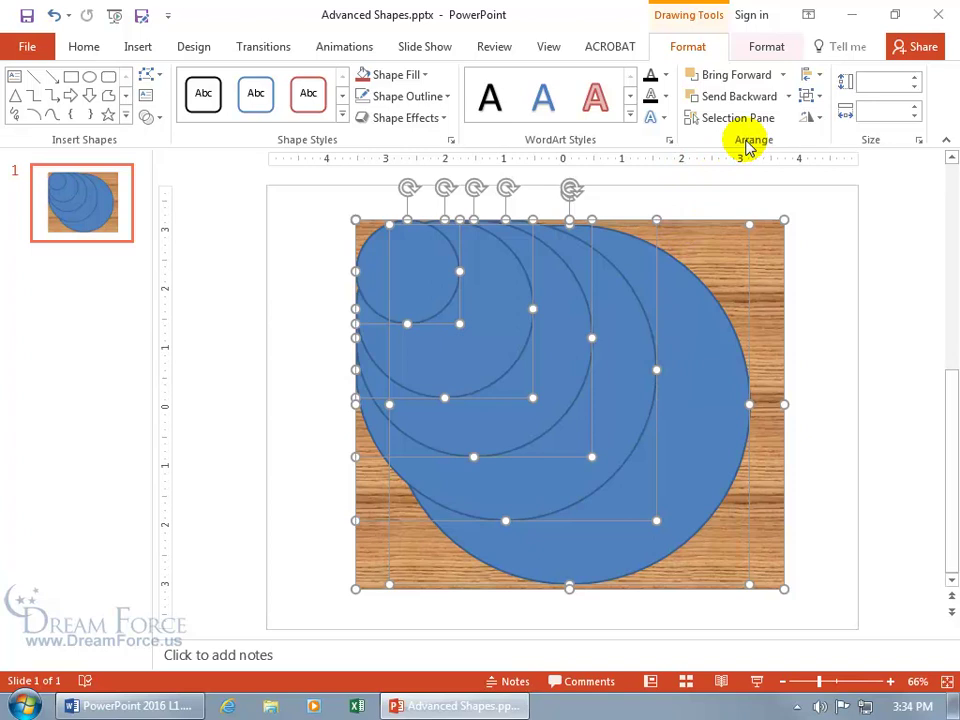
- Apply Align Center and Align Middle to the board and circles, then deselect
click(820, 80)
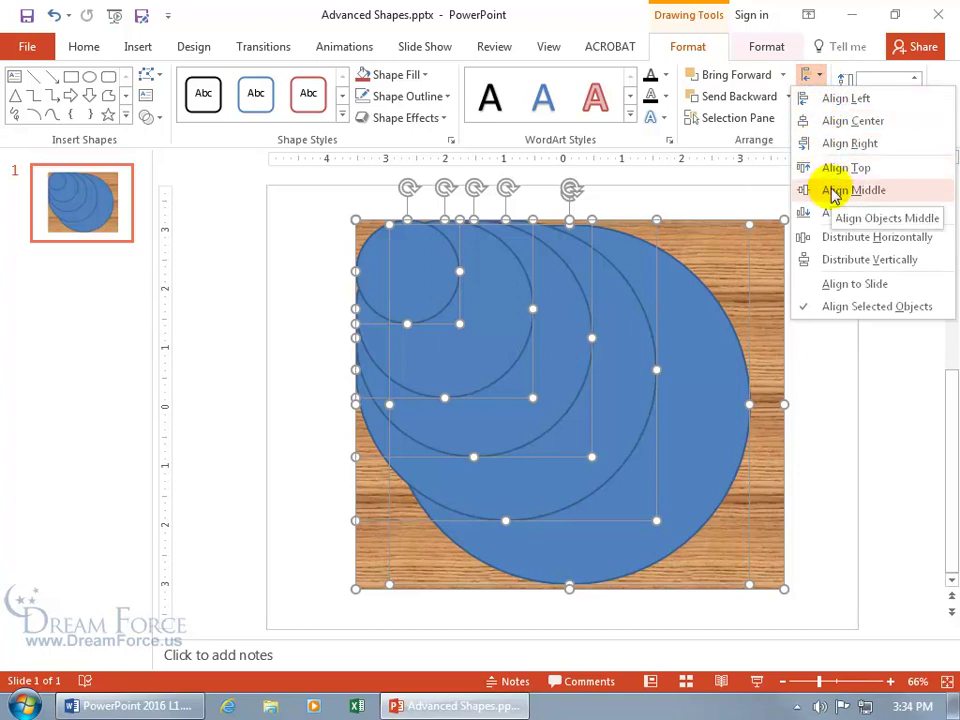
click(851, 121)
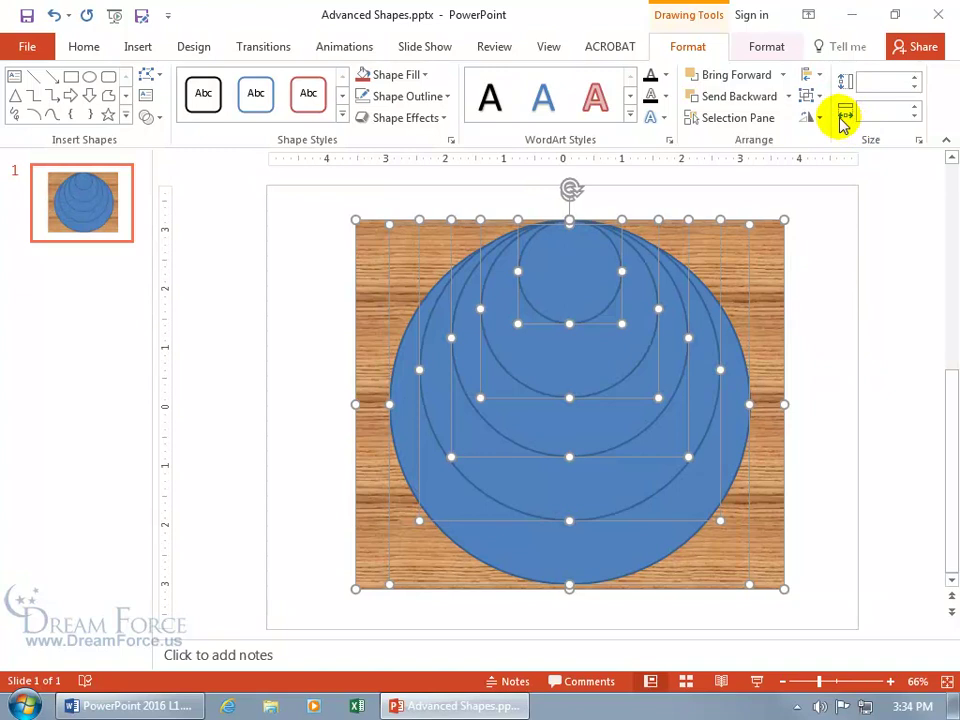
click(810, 77)
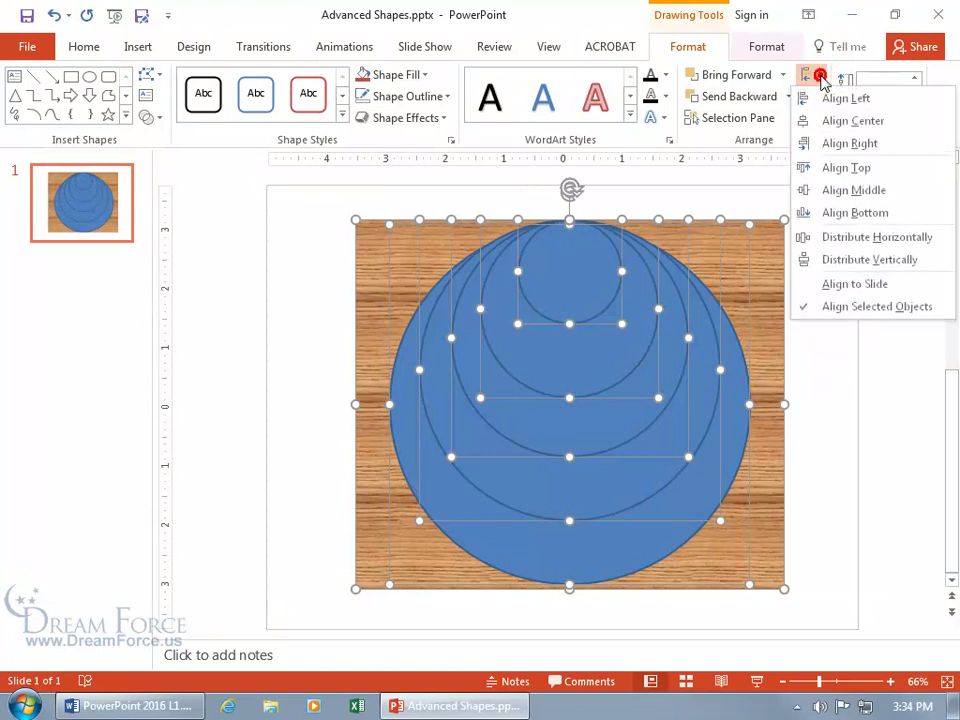
click(845, 192)
click(795, 306)
mouse_move(593, 386)
mouse_down()
mouse_move(595, 424)
mouse_move(567, 404)
mouse_up()
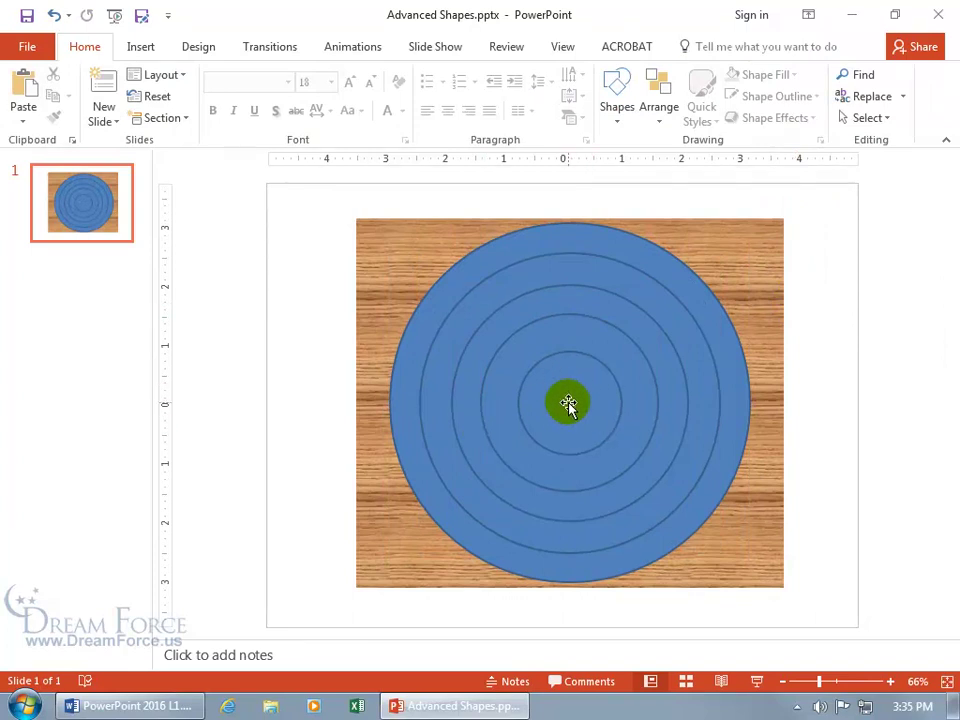
- Draw a Star: 5 Points near the target's centre and select it with the innermost circle
click(619, 113)
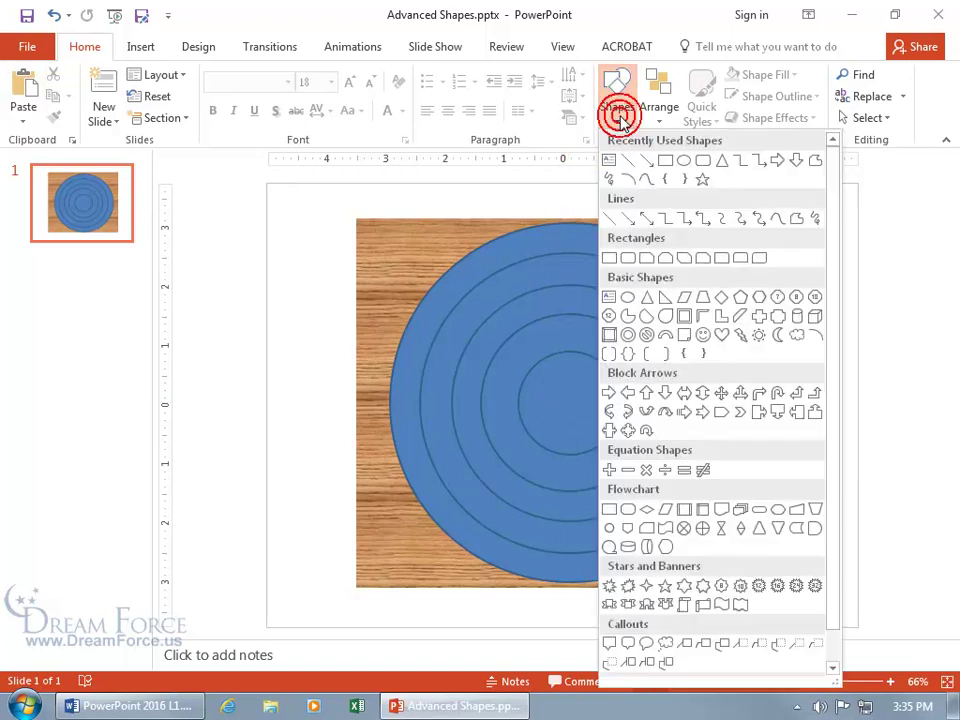
click(703, 183)
drag(547, 377, 587, 450)
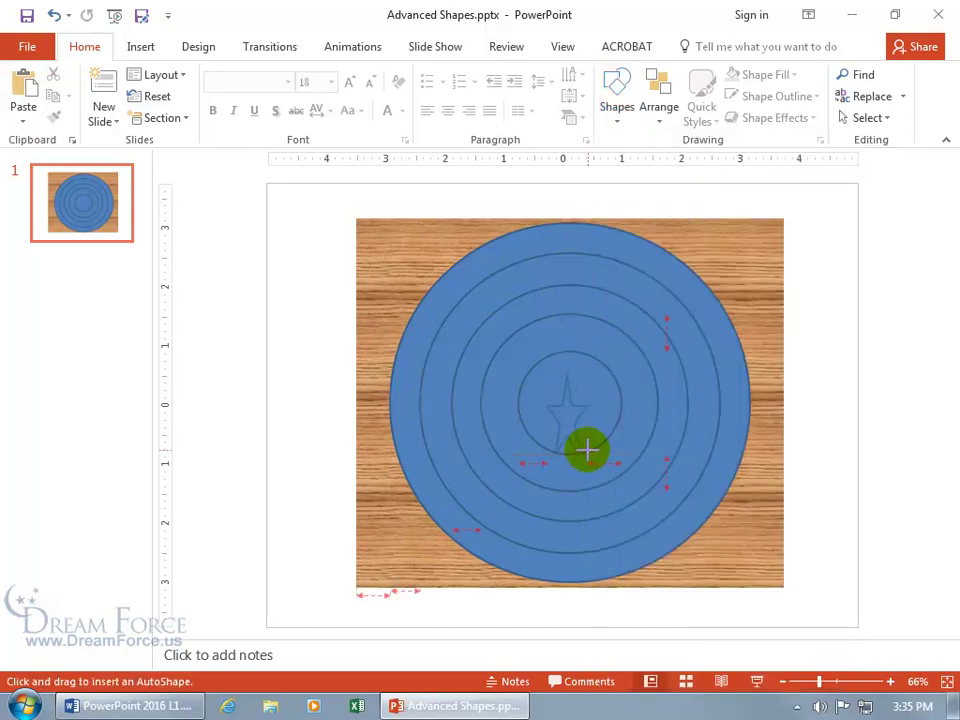
drag(587, 450, 581, 436)
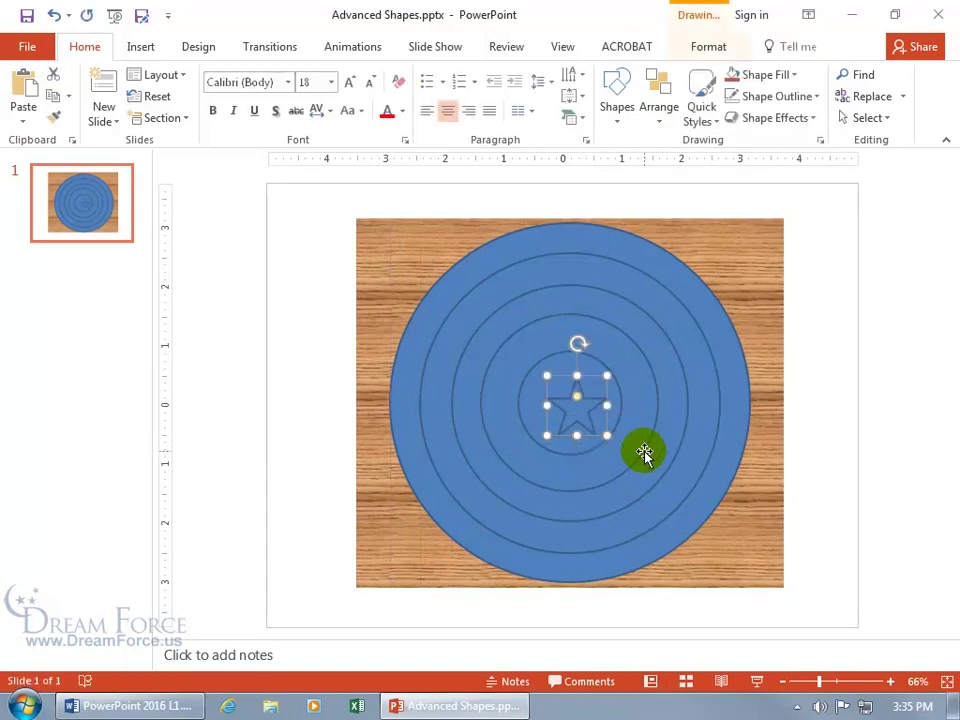
drag(575, 408, 580, 410)
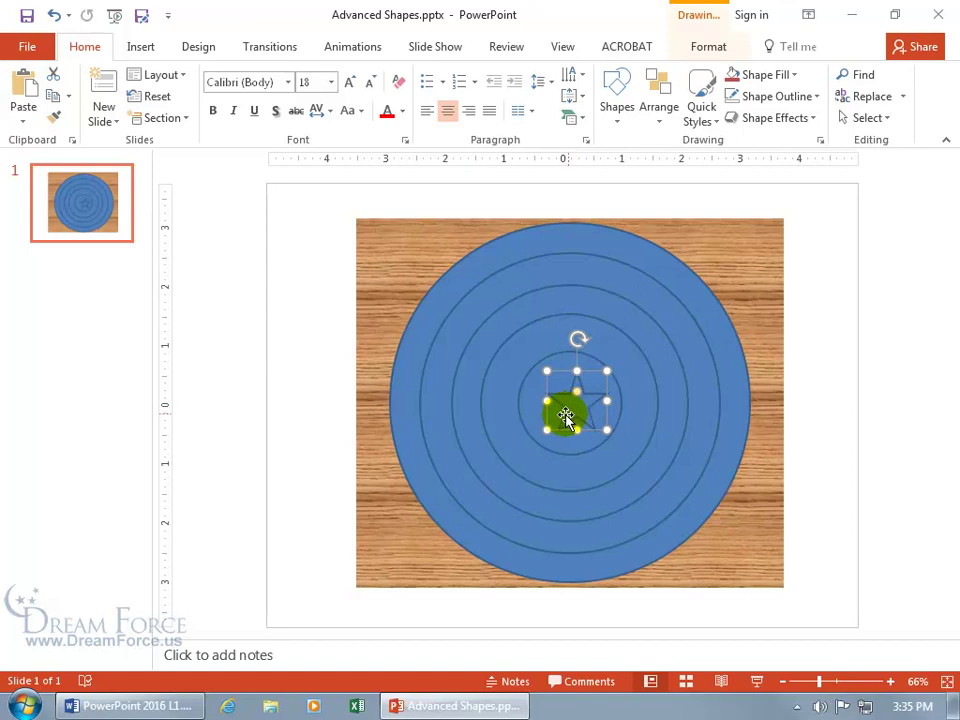
shift+click(521, 407)
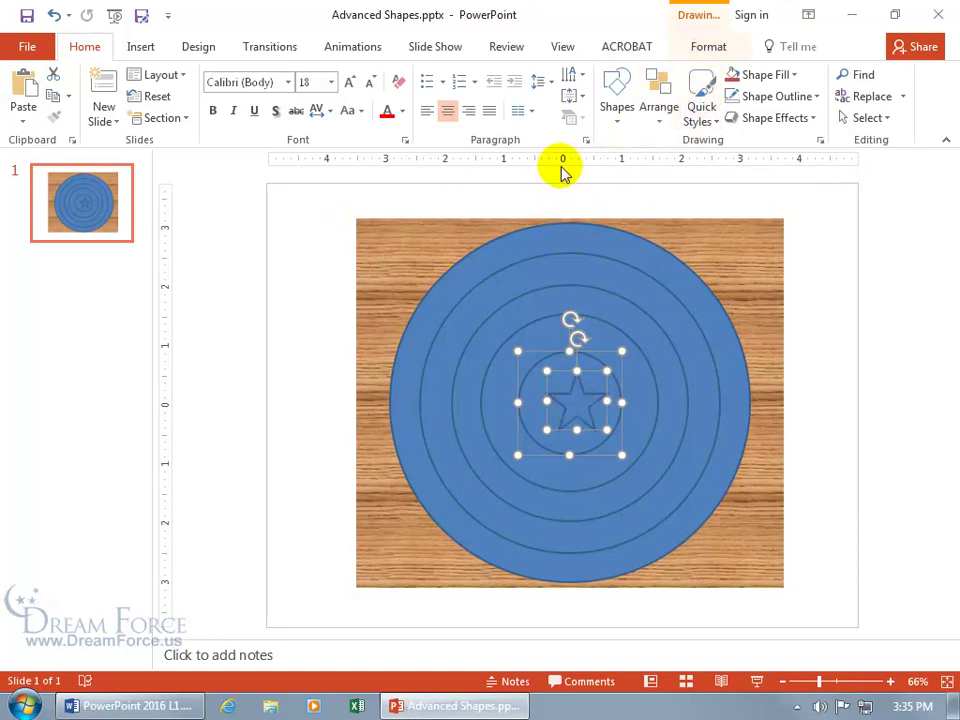
- Align the star to the inner circle with Align Center and Align Middle, then deselect
click(660, 114)
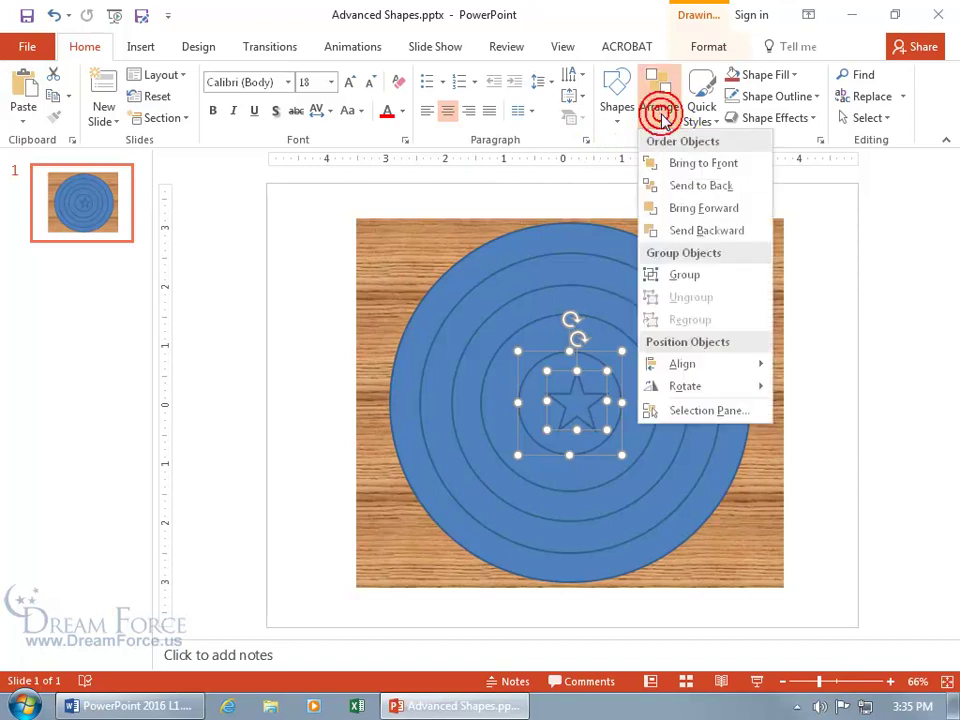
mouse_move(681, 366)
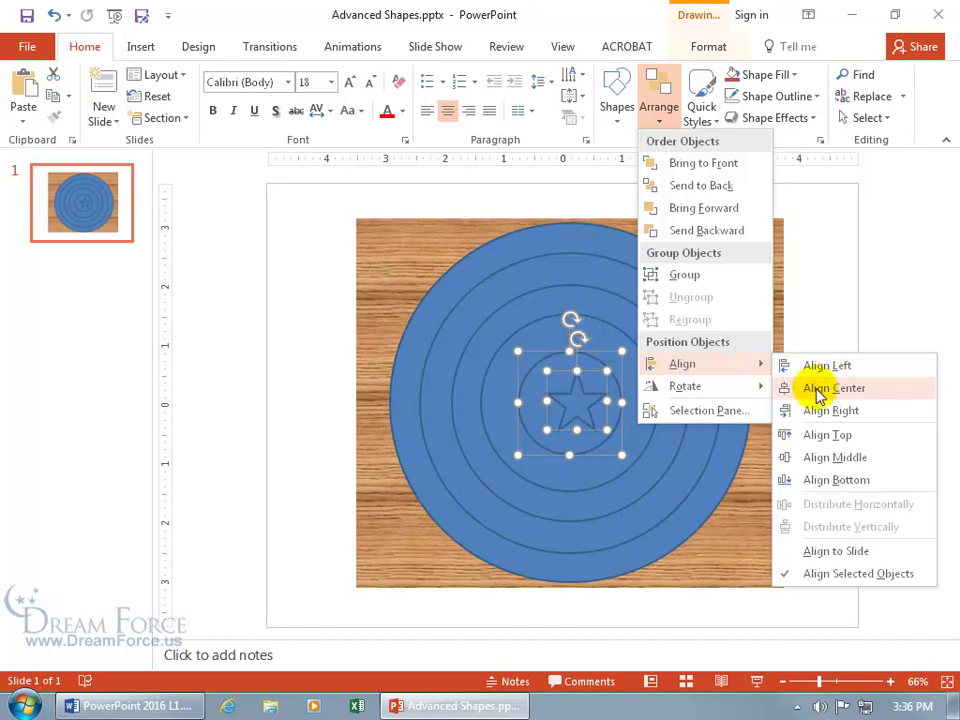
click(828, 392)
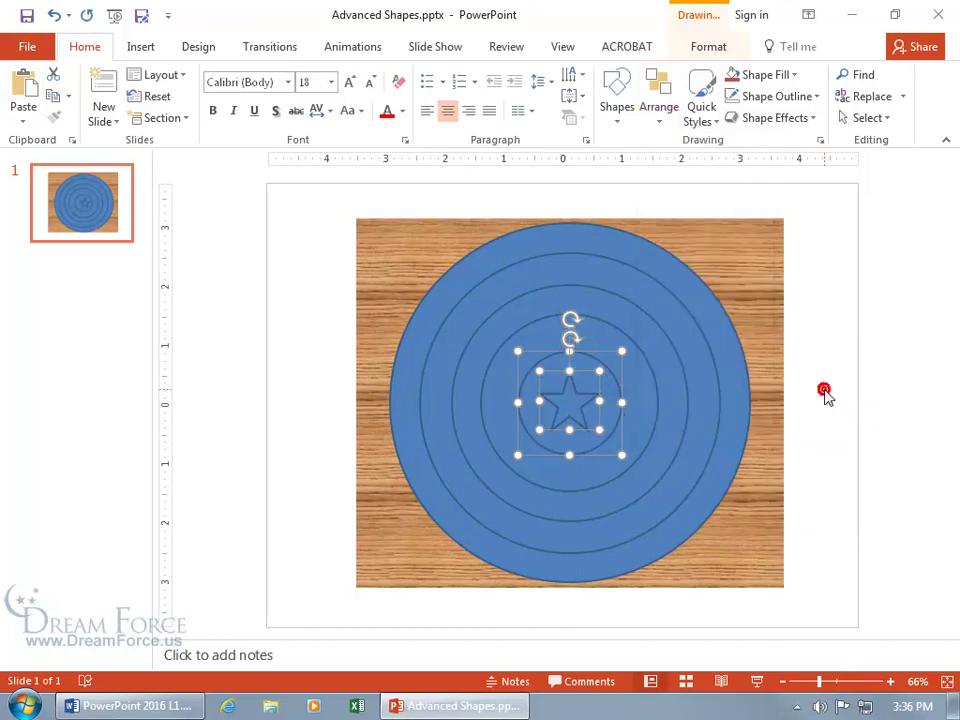
click(660, 115)
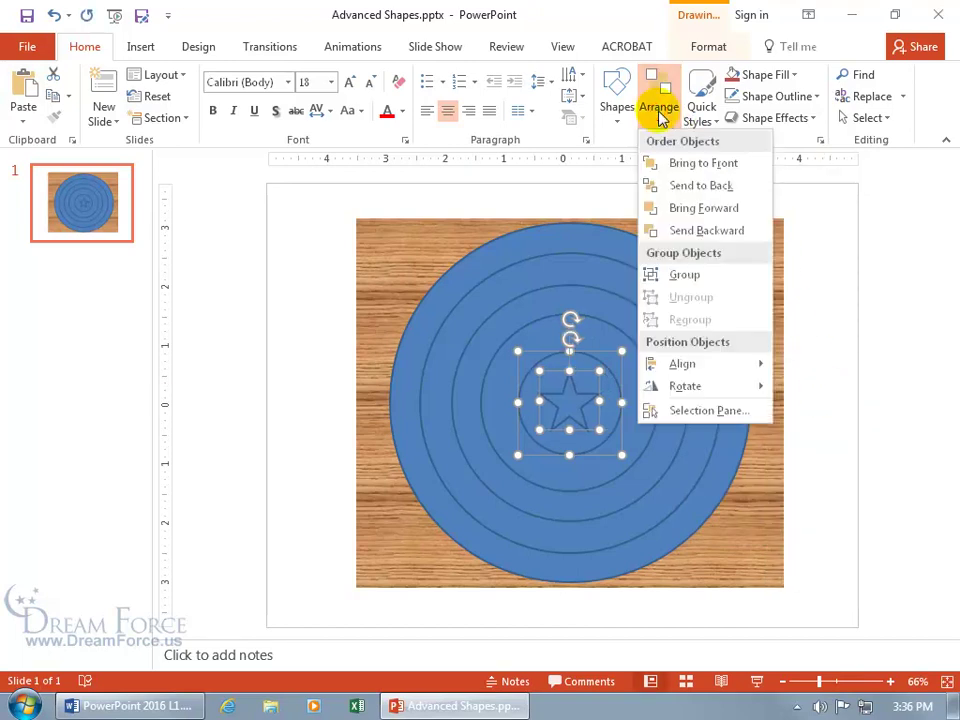
mouse_move(703, 372)
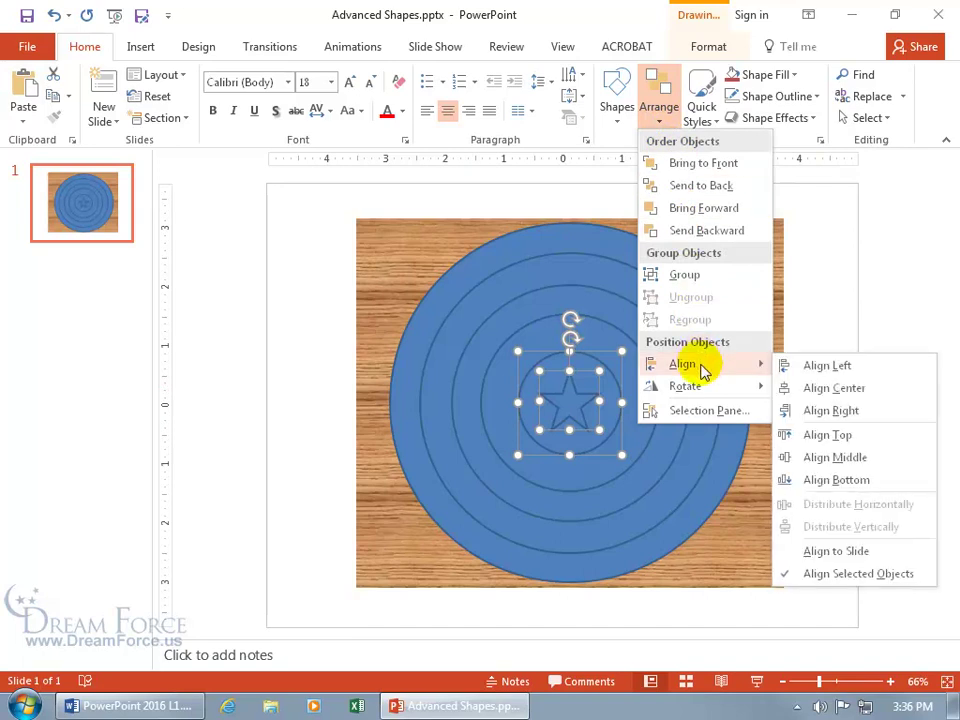
click(849, 460)
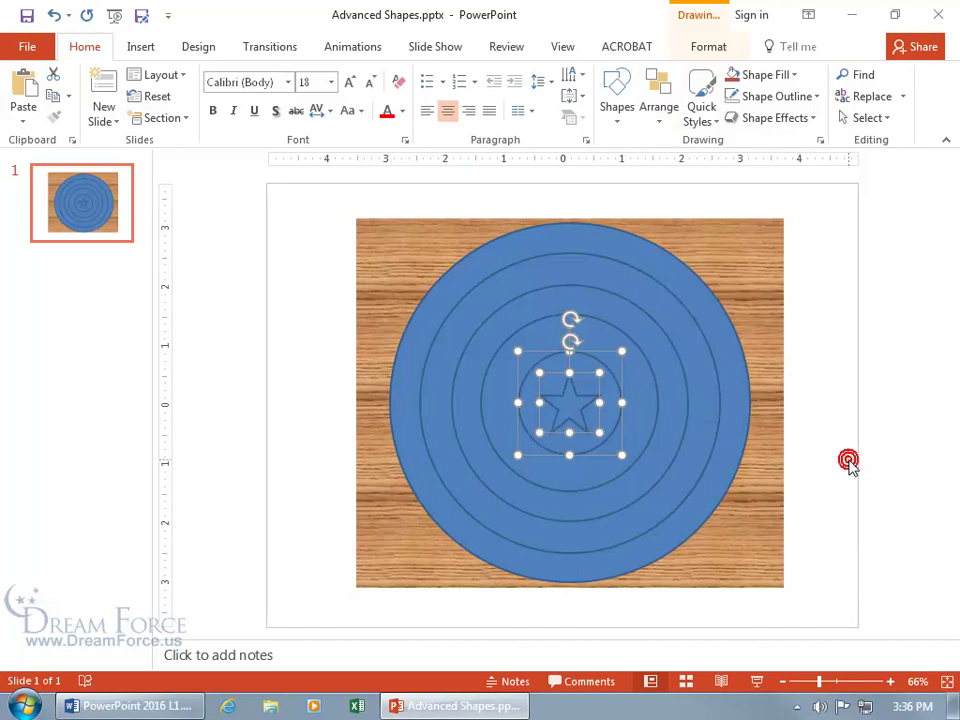
click(765, 471)
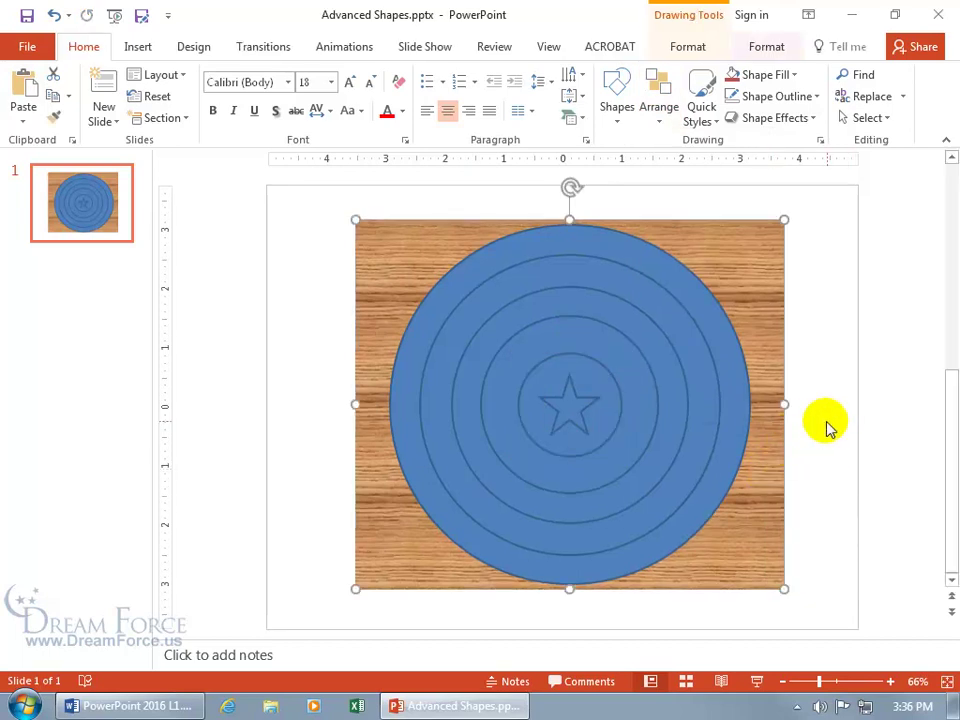
- Fill the centre star with solid yellow from the Standard Colors
click(568, 413)
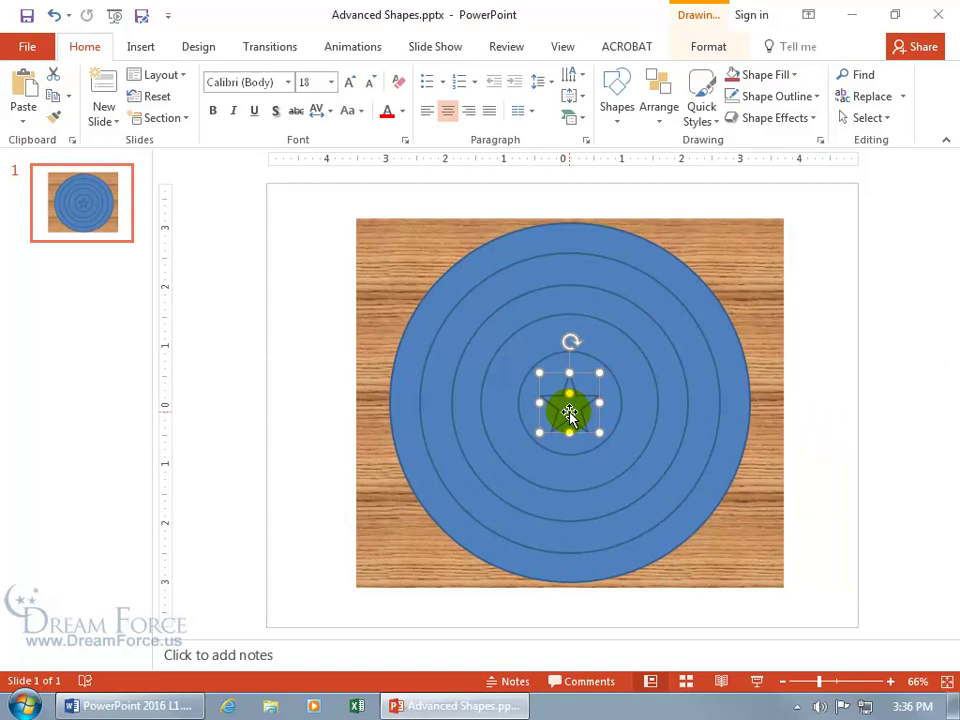
click(794, 76)
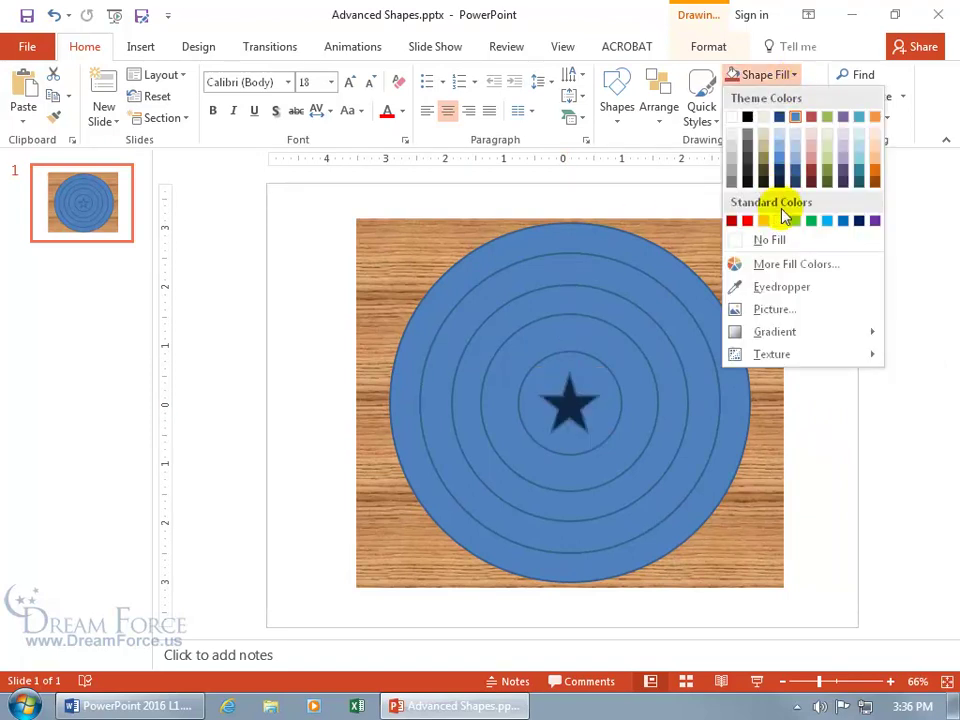
click(780, 221)
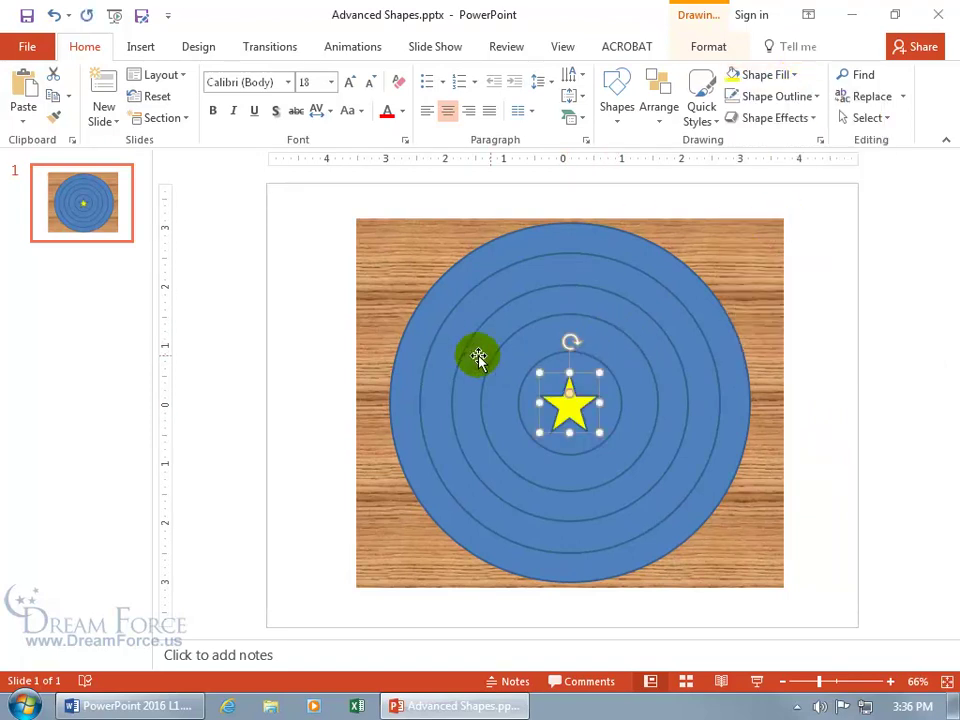
- Select the innermost circle, middle ring and outer circle together
drag(527, 405, 518, 397)
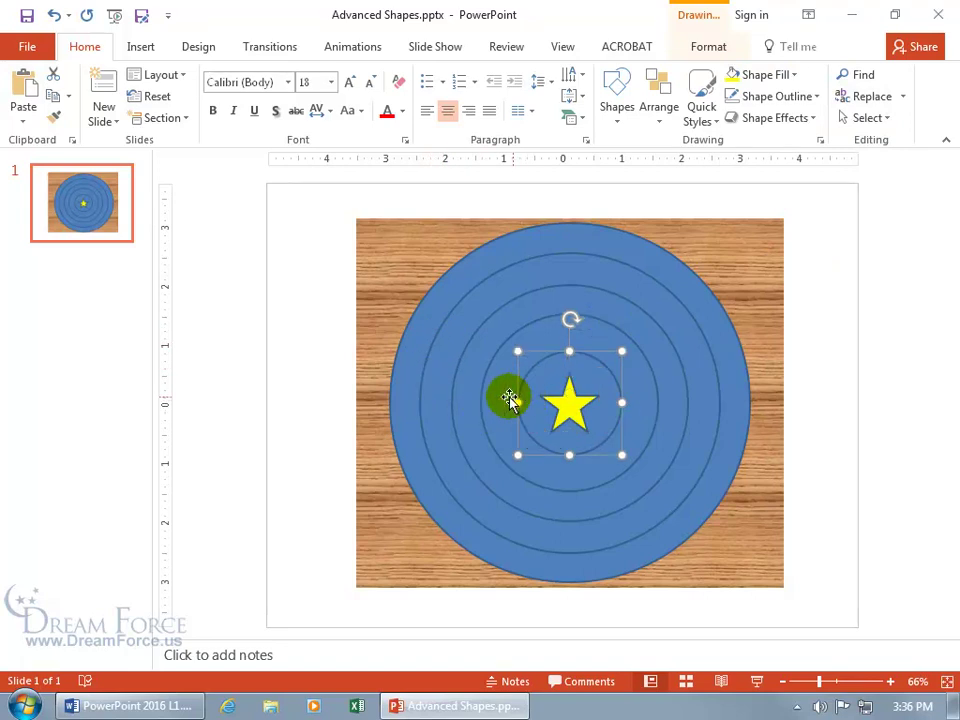
shift+click(467, 396)
shift+click(401, 397)
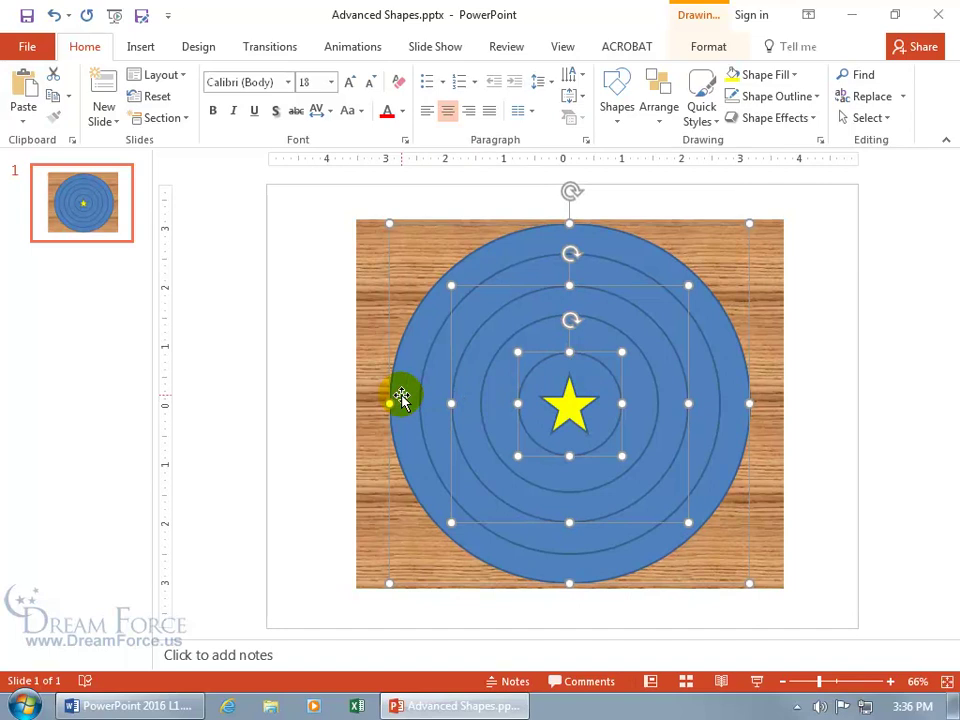
- Open the rings' Format Shape fill settings through Shape Fill's Gradient > More Gradients
click(797, 75)
click(705, 110)
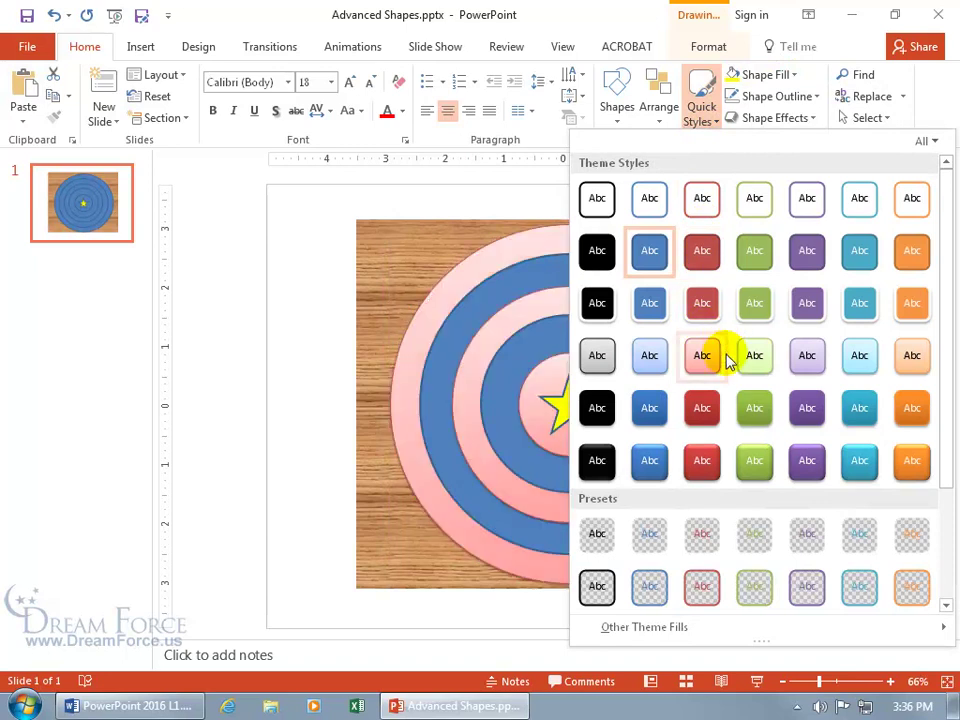
click(795, 76)
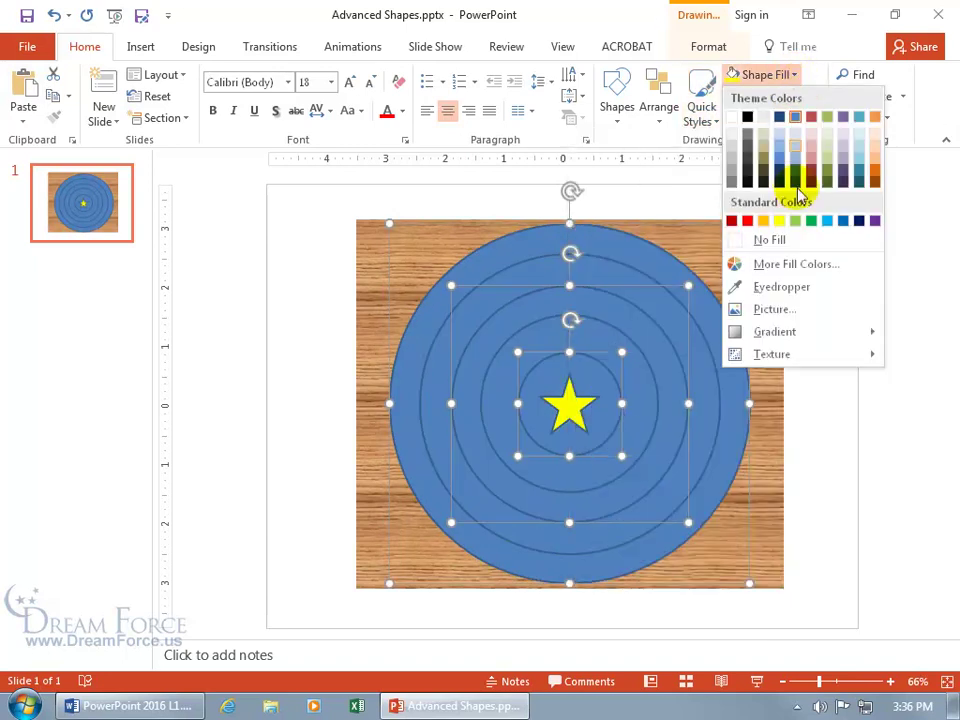
mouse_move(800, 338)
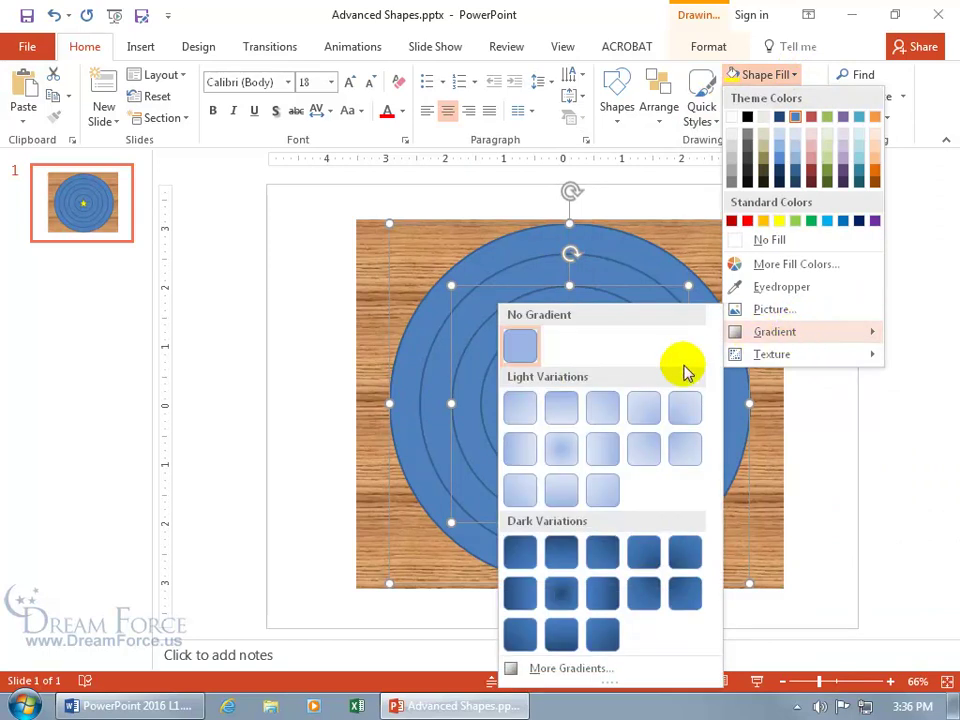
click(570, 668)
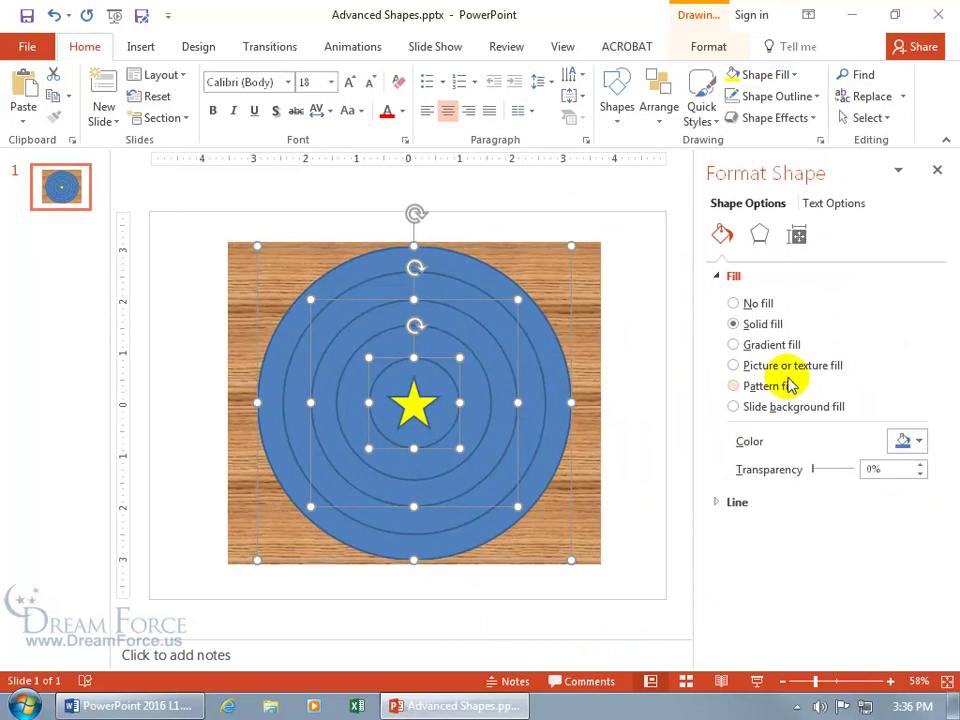
- Switch the rings to a gradient fill, removing and then restoring the 83% gradient stop
click(734, 345)
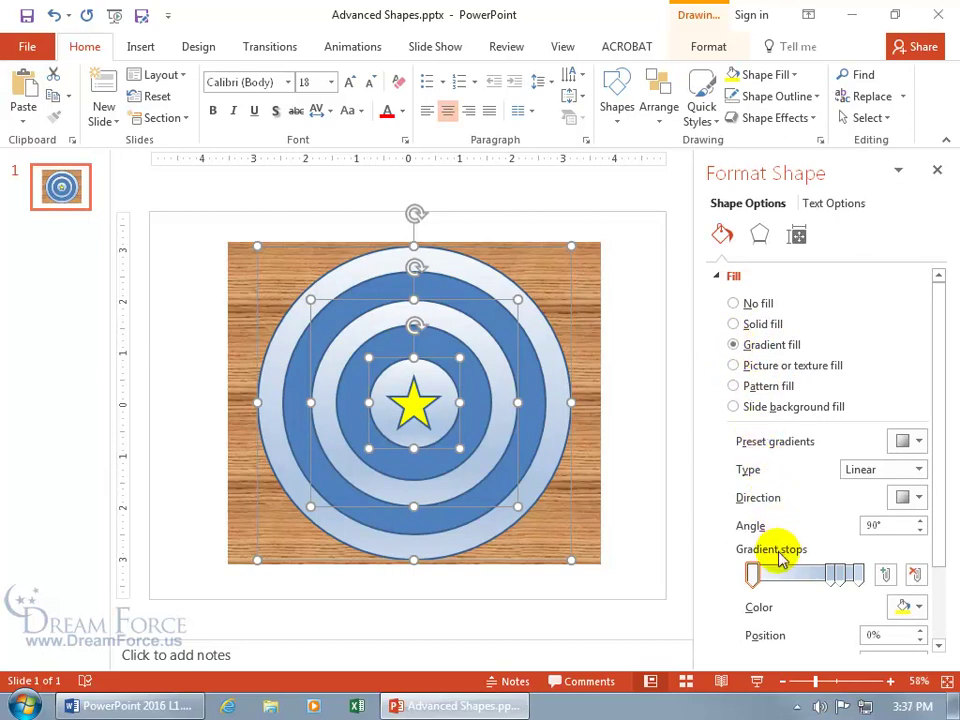
click(758, 578)
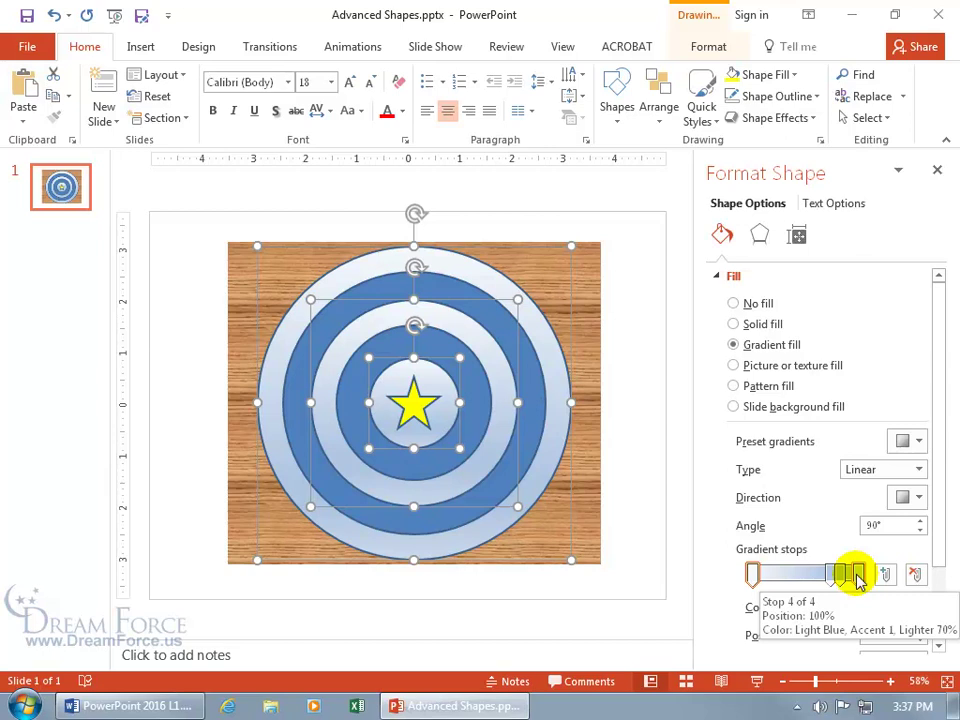
click(838, 575)
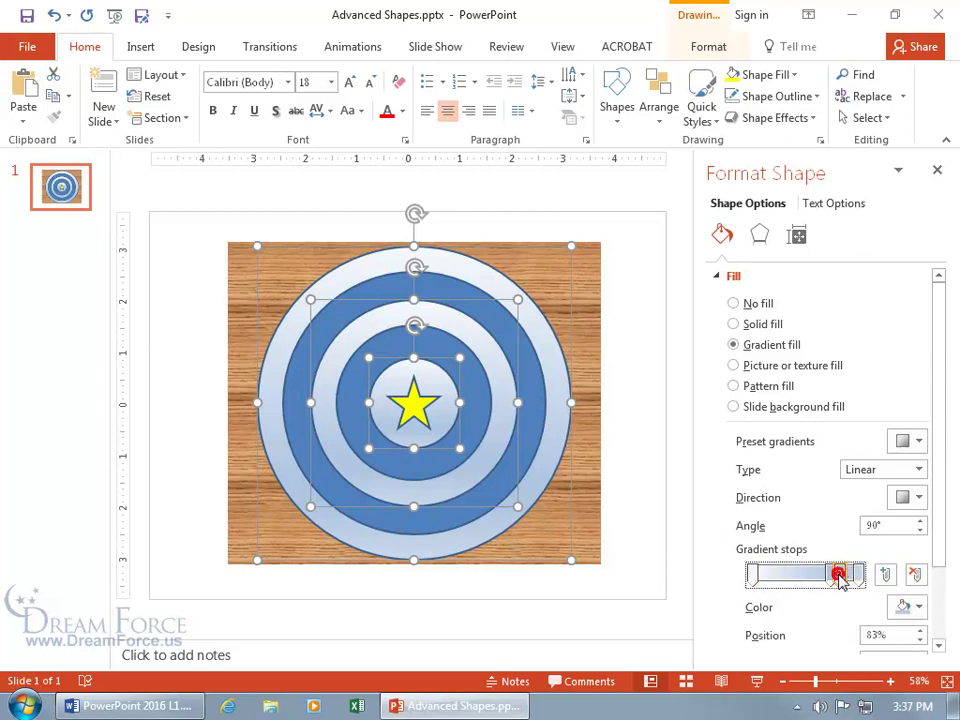
click(914, 576)
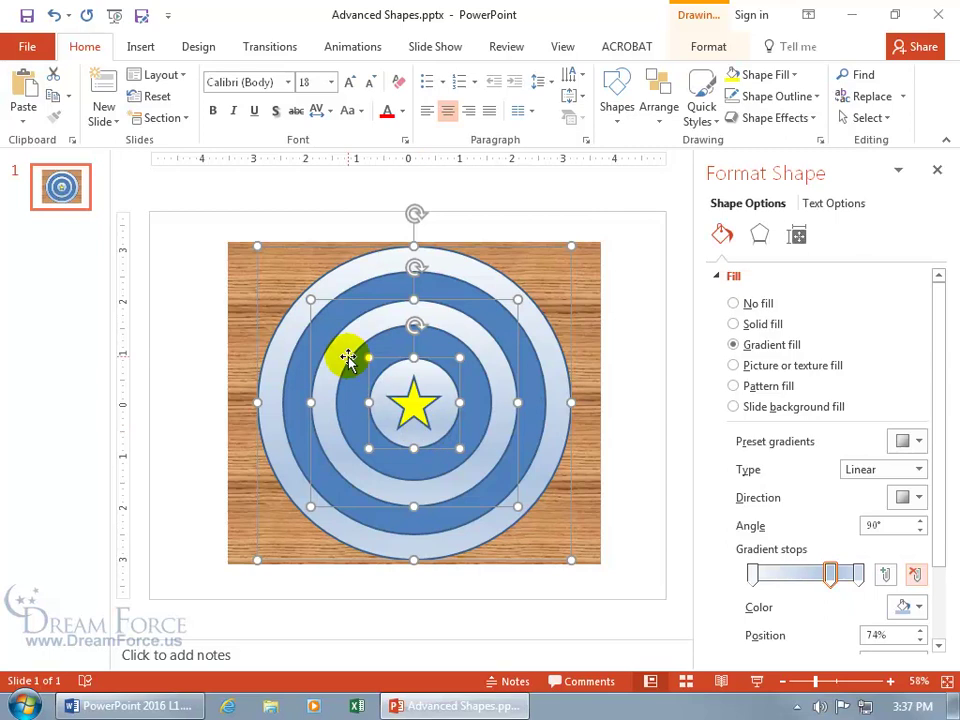
click(53, 19)
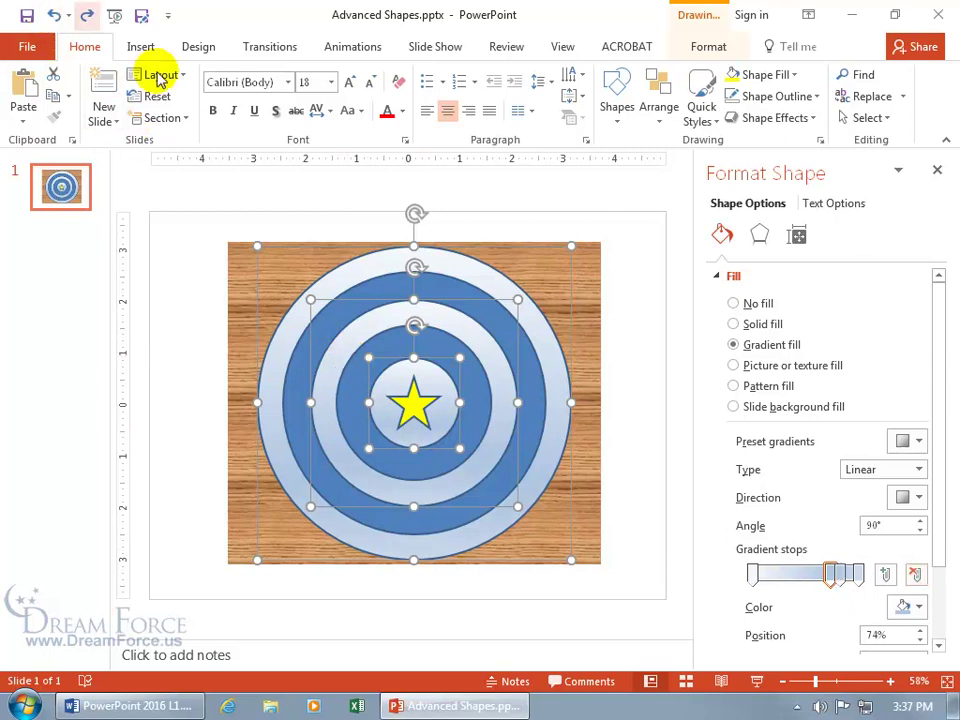